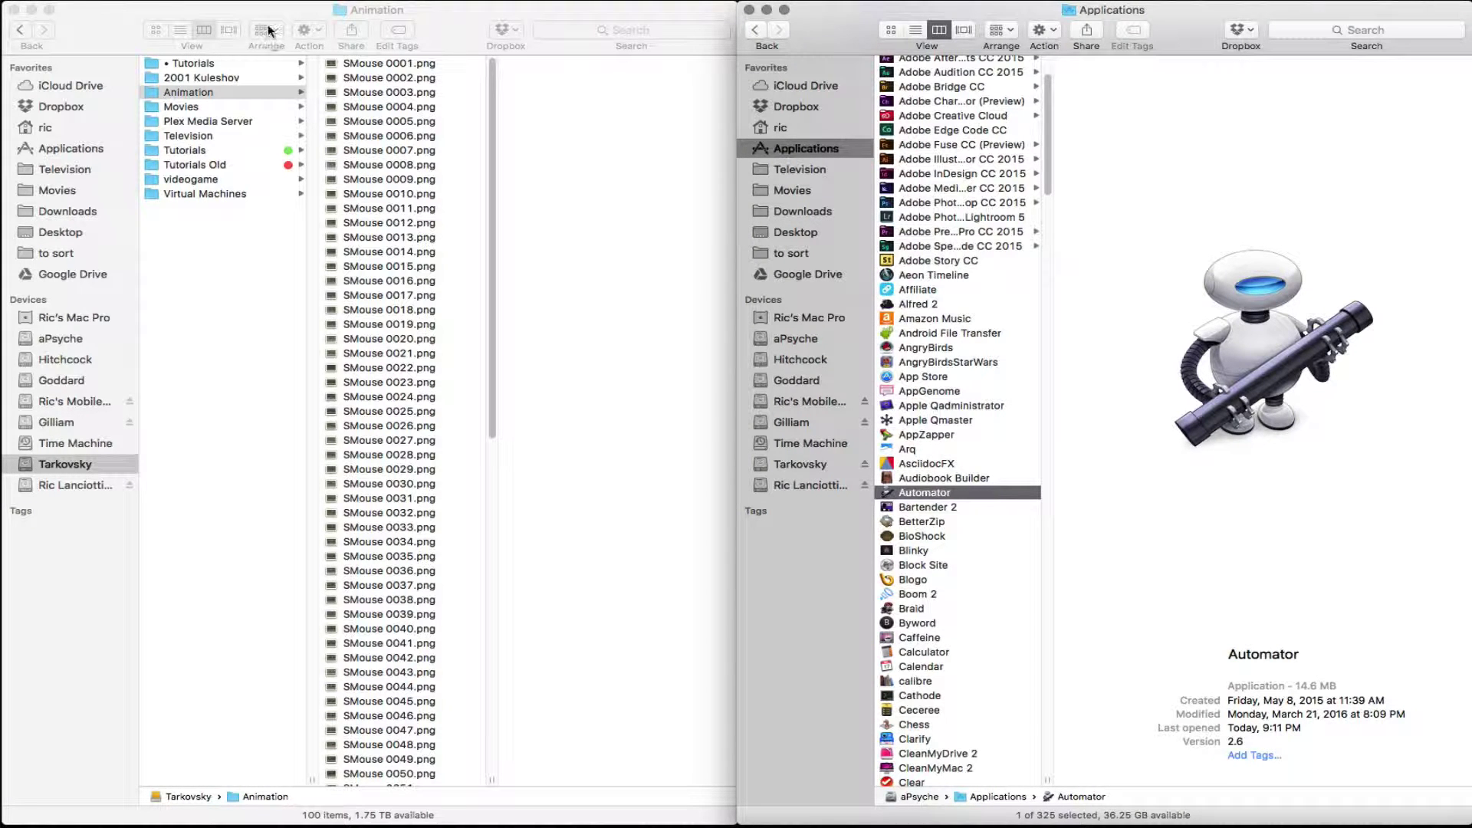
Launch Automator from the Applications folder to start a new workflow.
{"action": "left_click", "coordinate": [227, 94]}
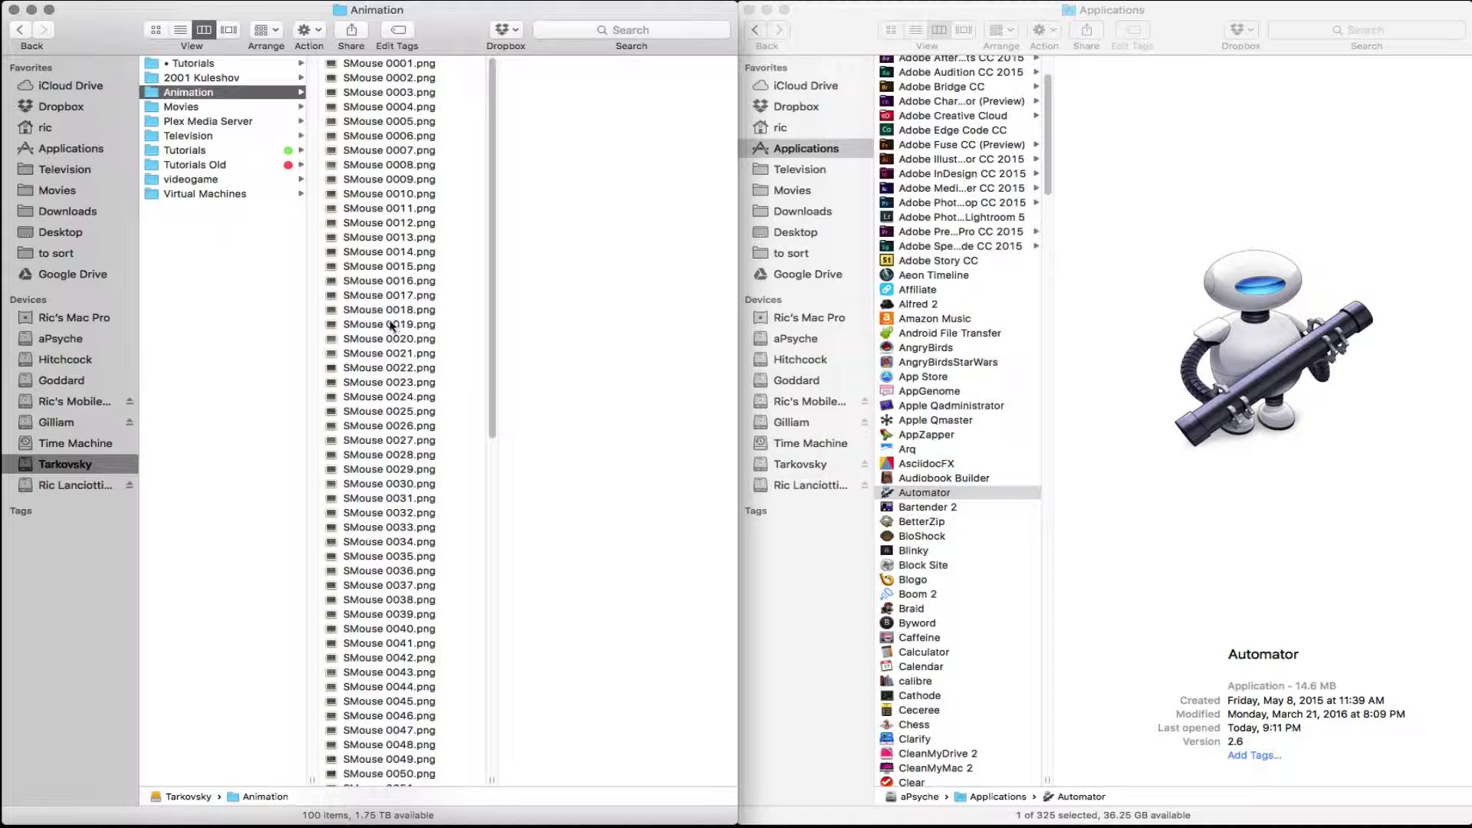
{"action": "scroll", "coordinate": [387, 336], "scroll_direction": "down", "scroll_amount": 1}
{"action": "scroll", "coordinate": [396, 661], "scroll_direction": "down", "scroll_amount": 1}
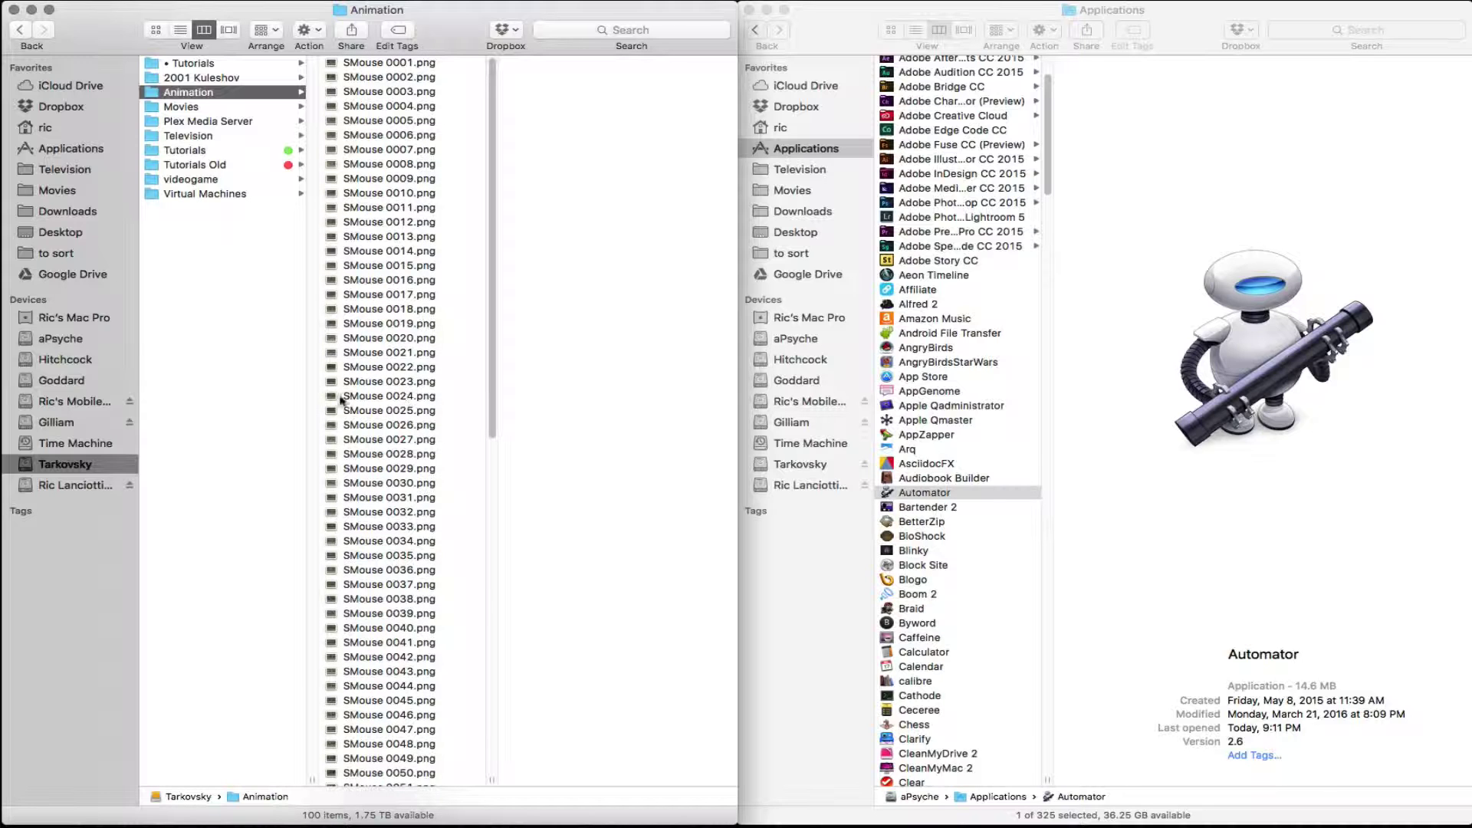
{"action": "scroll", "coordinate": [363, 390], "scroll_direction": "down", "scroll_amount": 1}
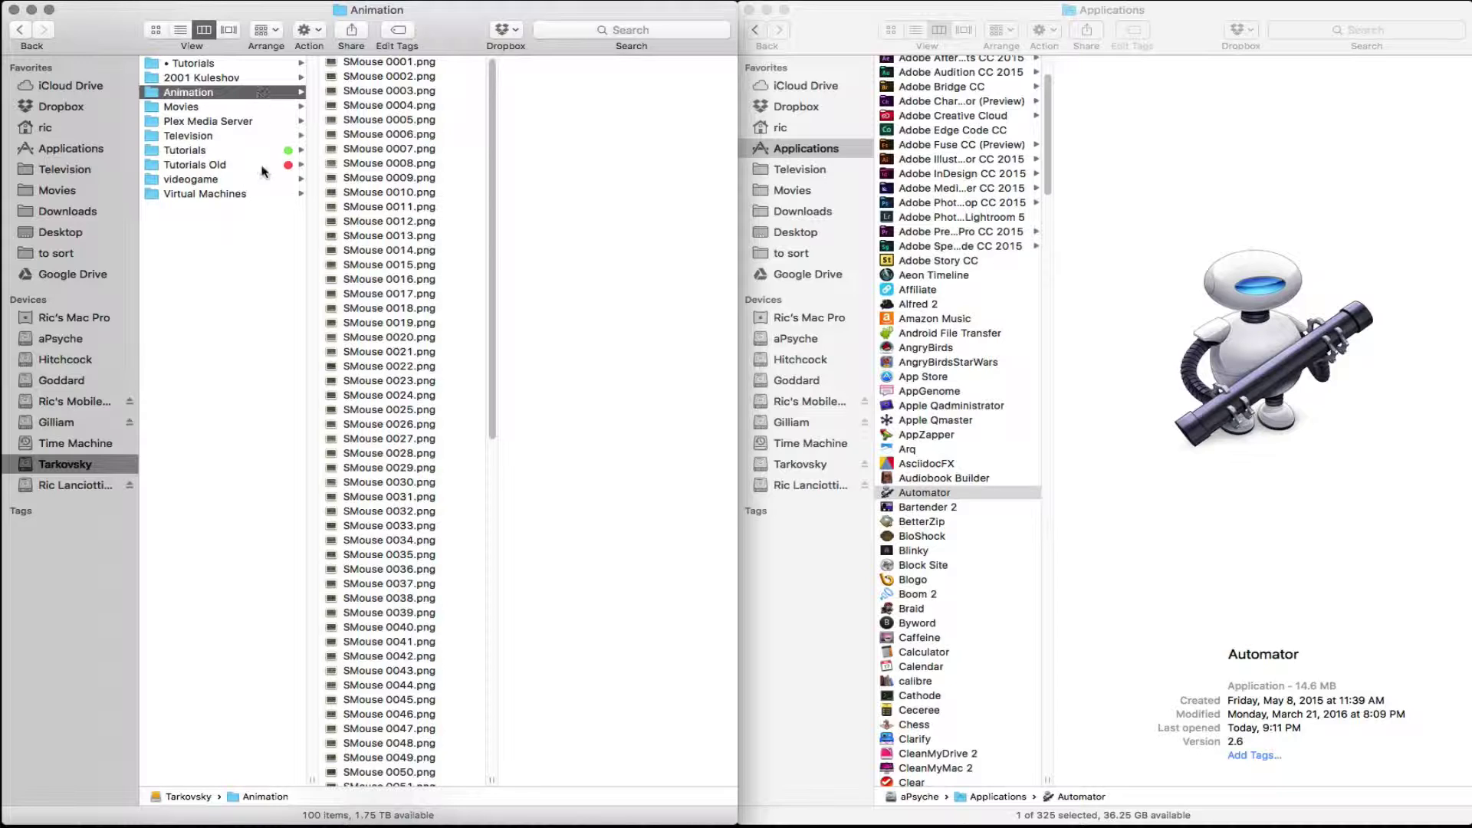
{"action": "scroll", "coordinate": [912, 490], "scroll_direction": "down", "scroll_amount": 1}
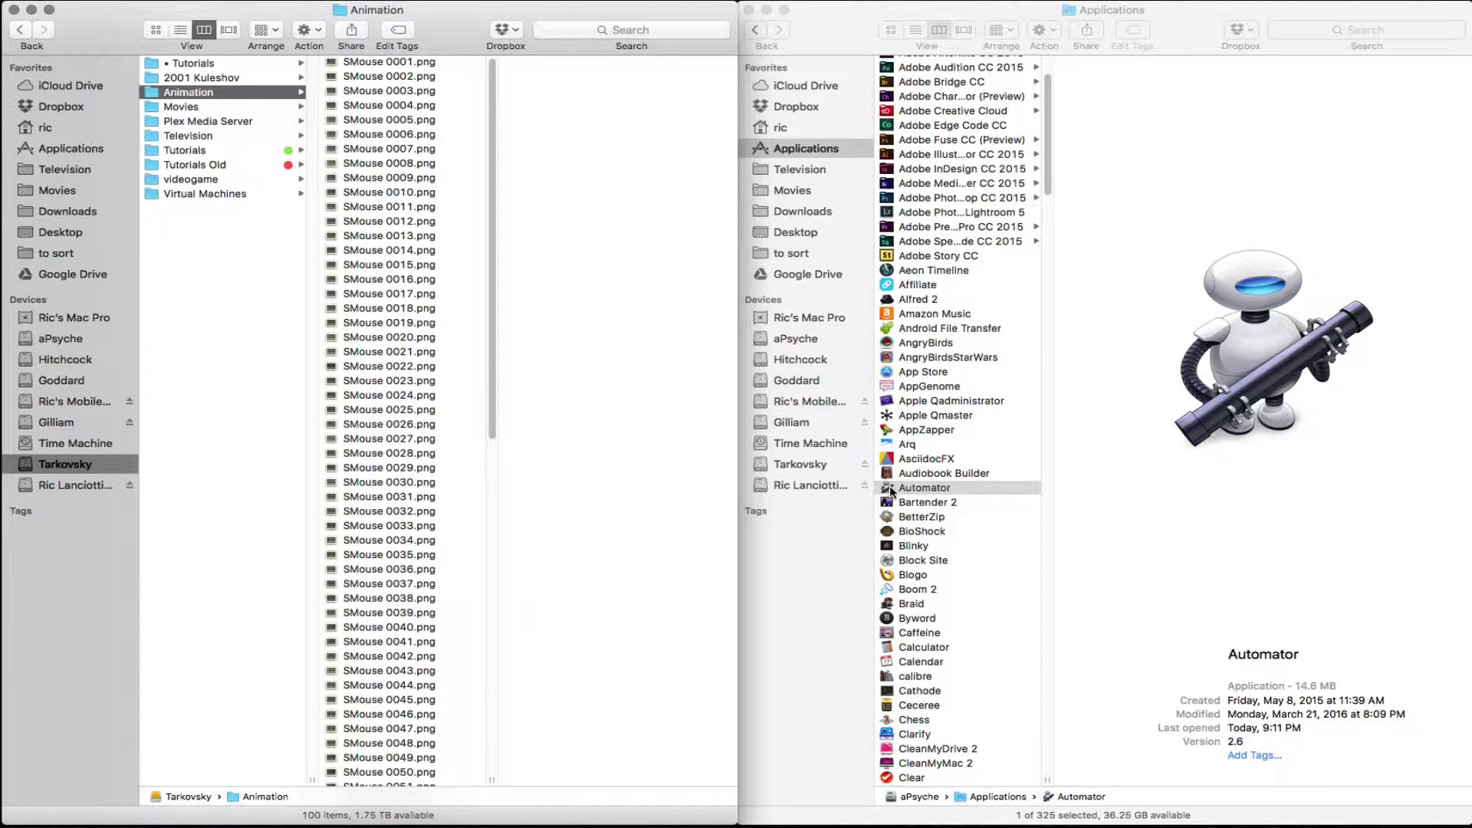
{"action": "left_click", "coordinate": [890, 490]}
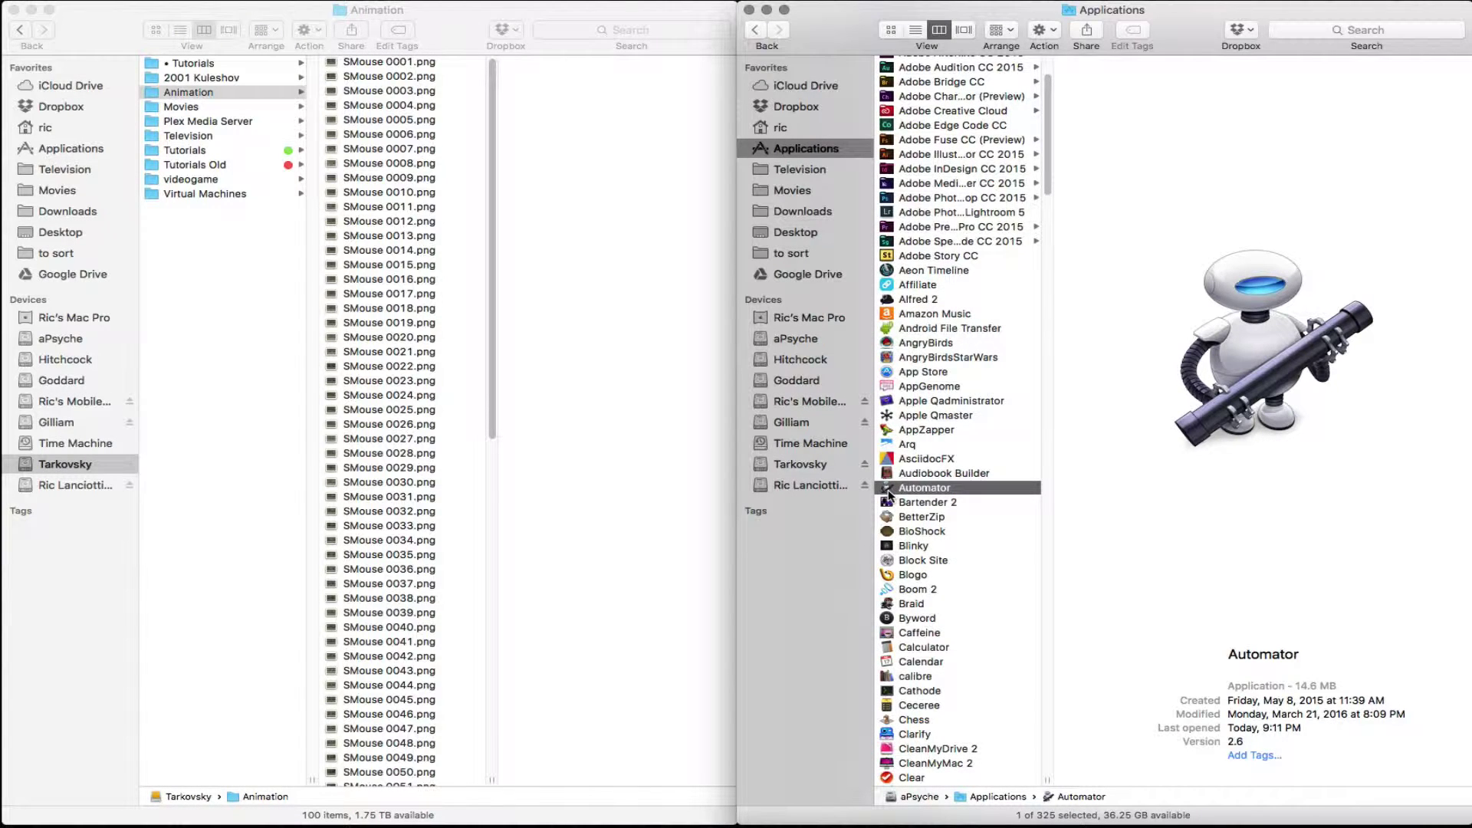
{"action": "double_click", "coordinate": [888, 491]}
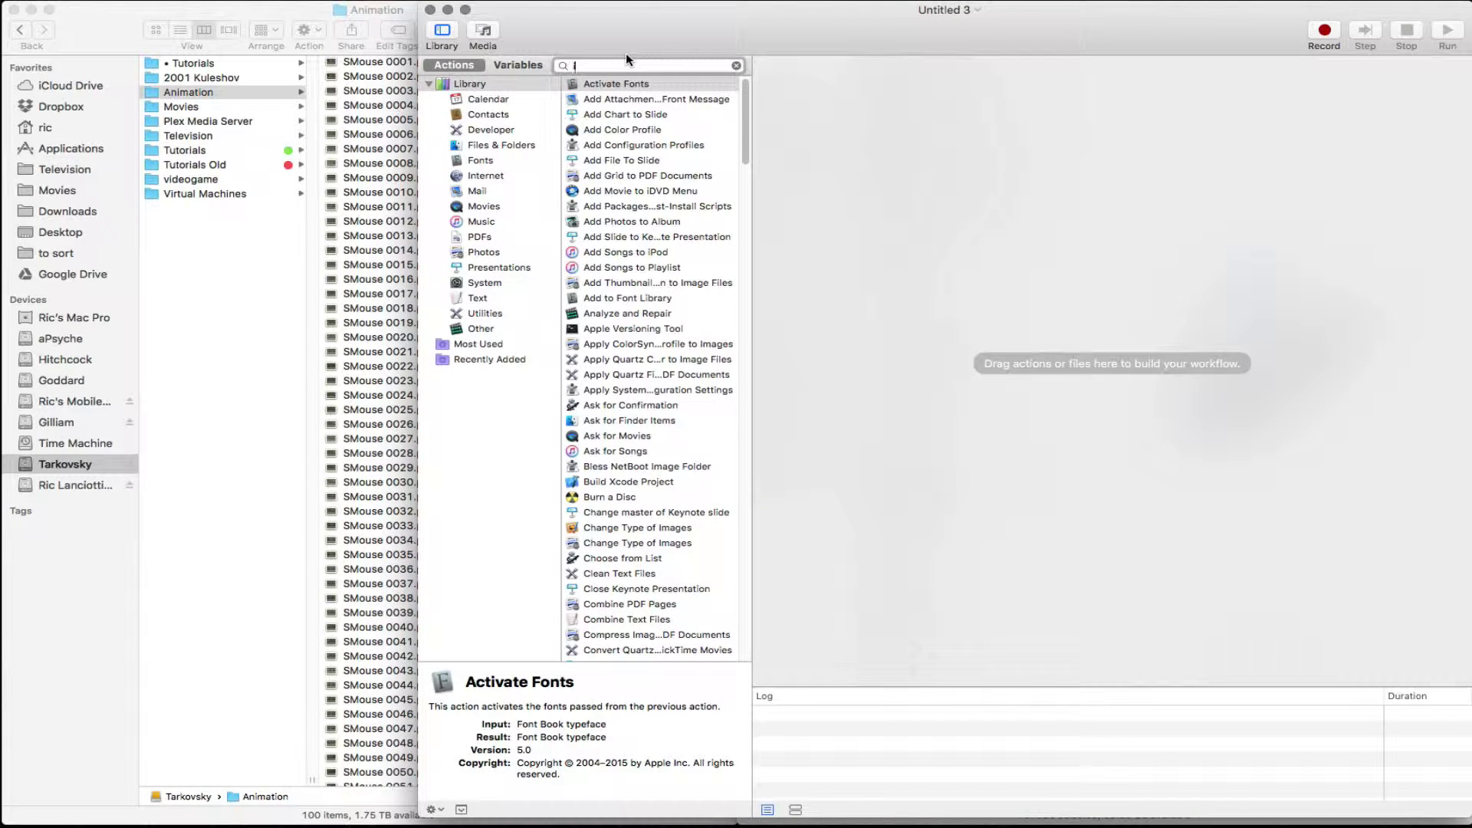
Add all 100 SMouse PNG frames from the Animation folder as Get Specified Finder Items.
{"action": "left_click", "coordinate": [253, 16]}
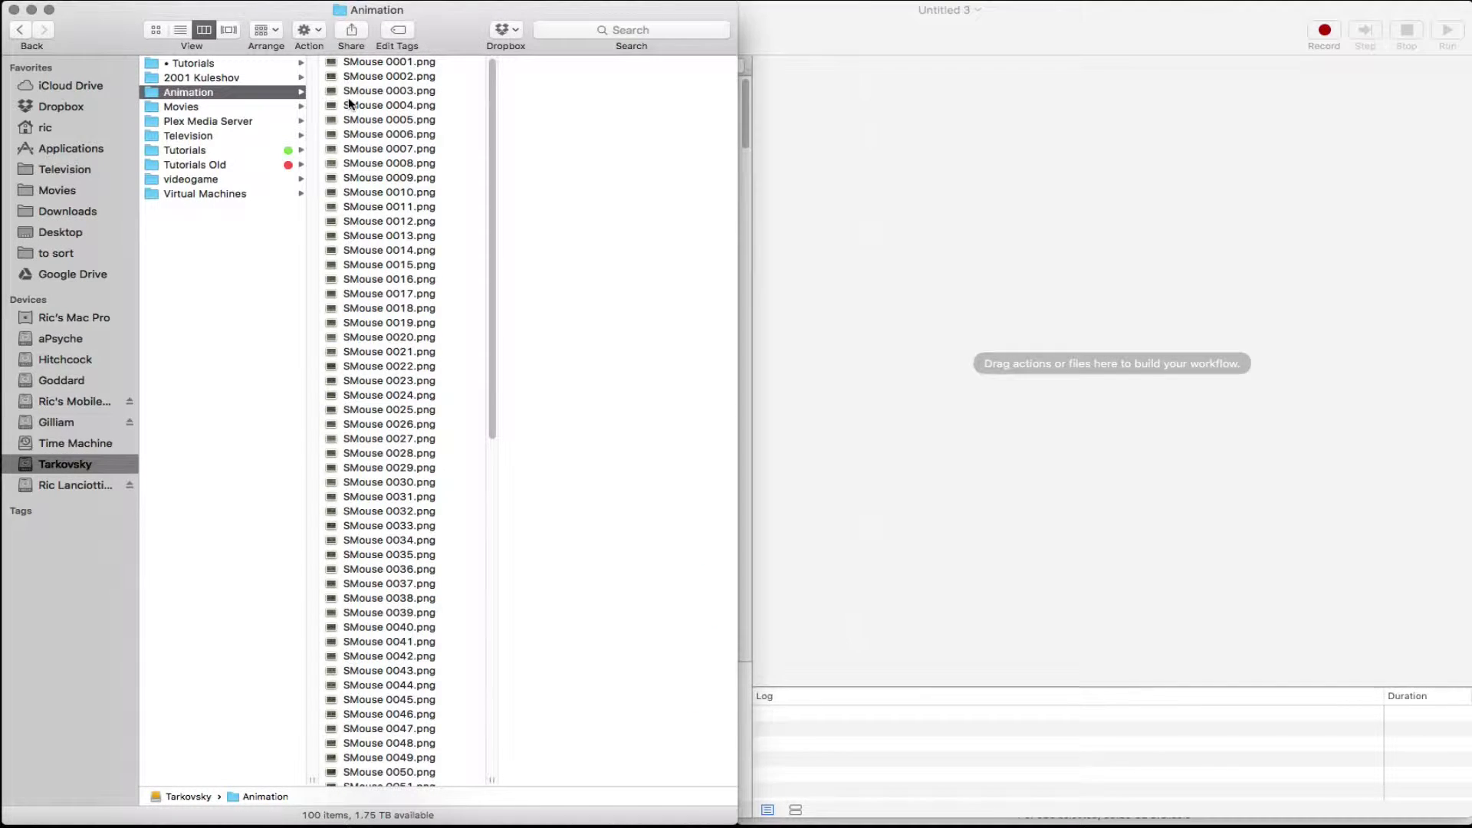
{"action": "left_click", "coordinate": [411, 96]}
{"action": "key", "text": "super+a"}
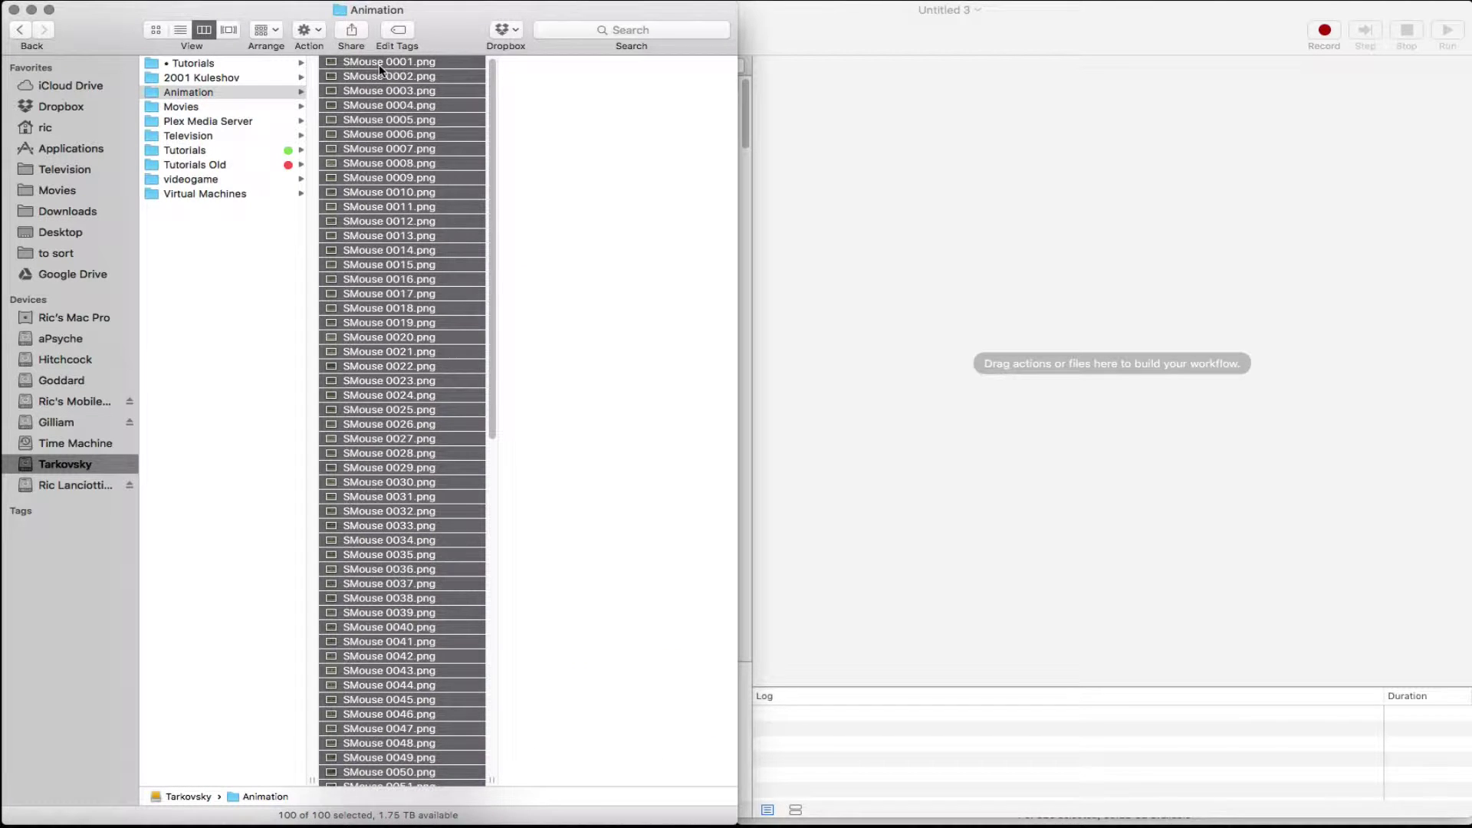
{"action": "left_click_drag", "start_coordinate": [381, 69], "coordinate": [1018, 286]}
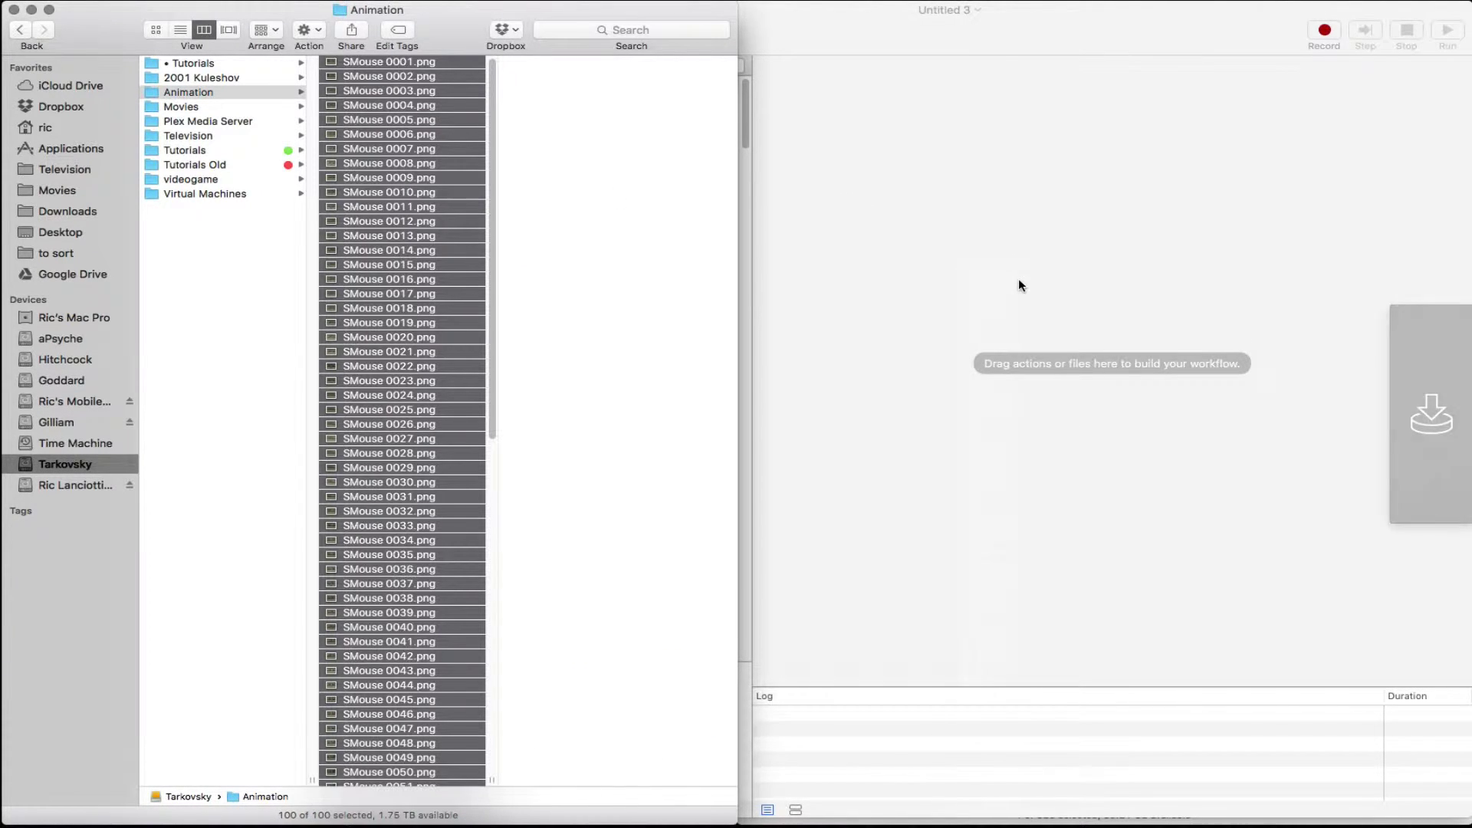
{"action": "left_click", "coordinate": [1007, 40]}
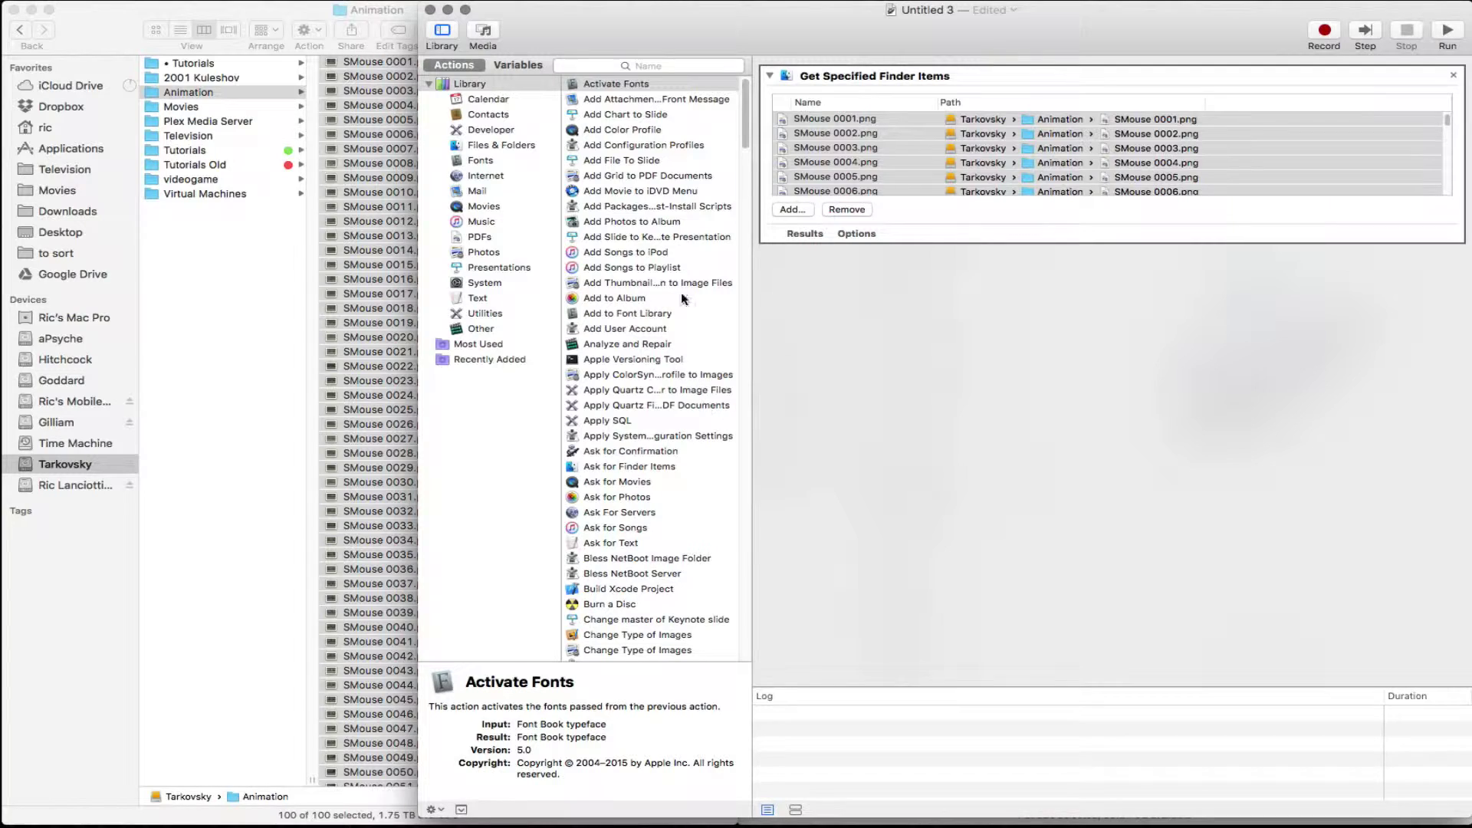
Drag Scale Images from the Photos actions into the workflow, accepting a Copy Finder Items step before it.
{"action": "left_click", "coordinate": [606, 65]}
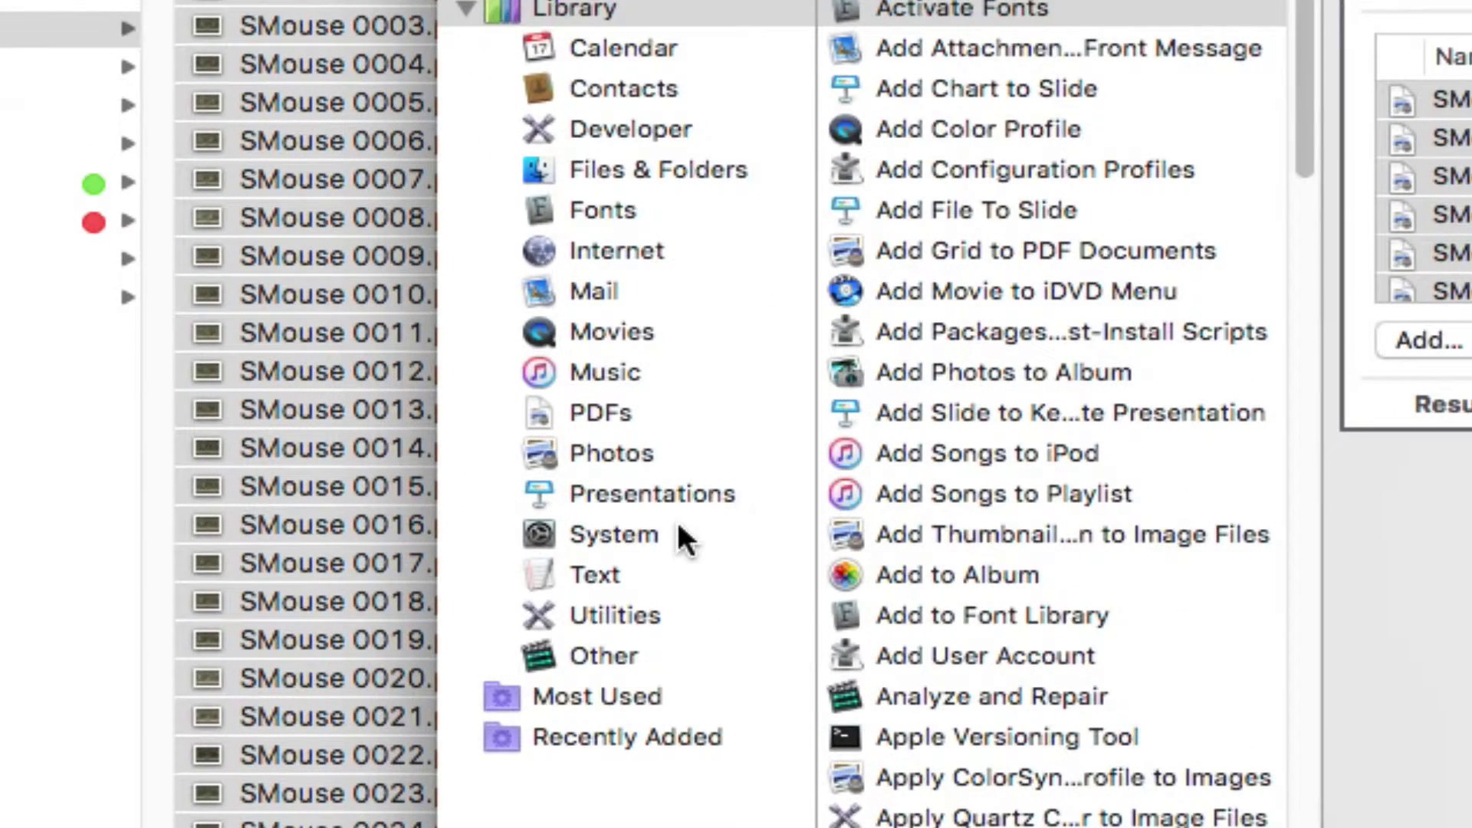
{"action": "left_click", "coordinate": [622, 458]}
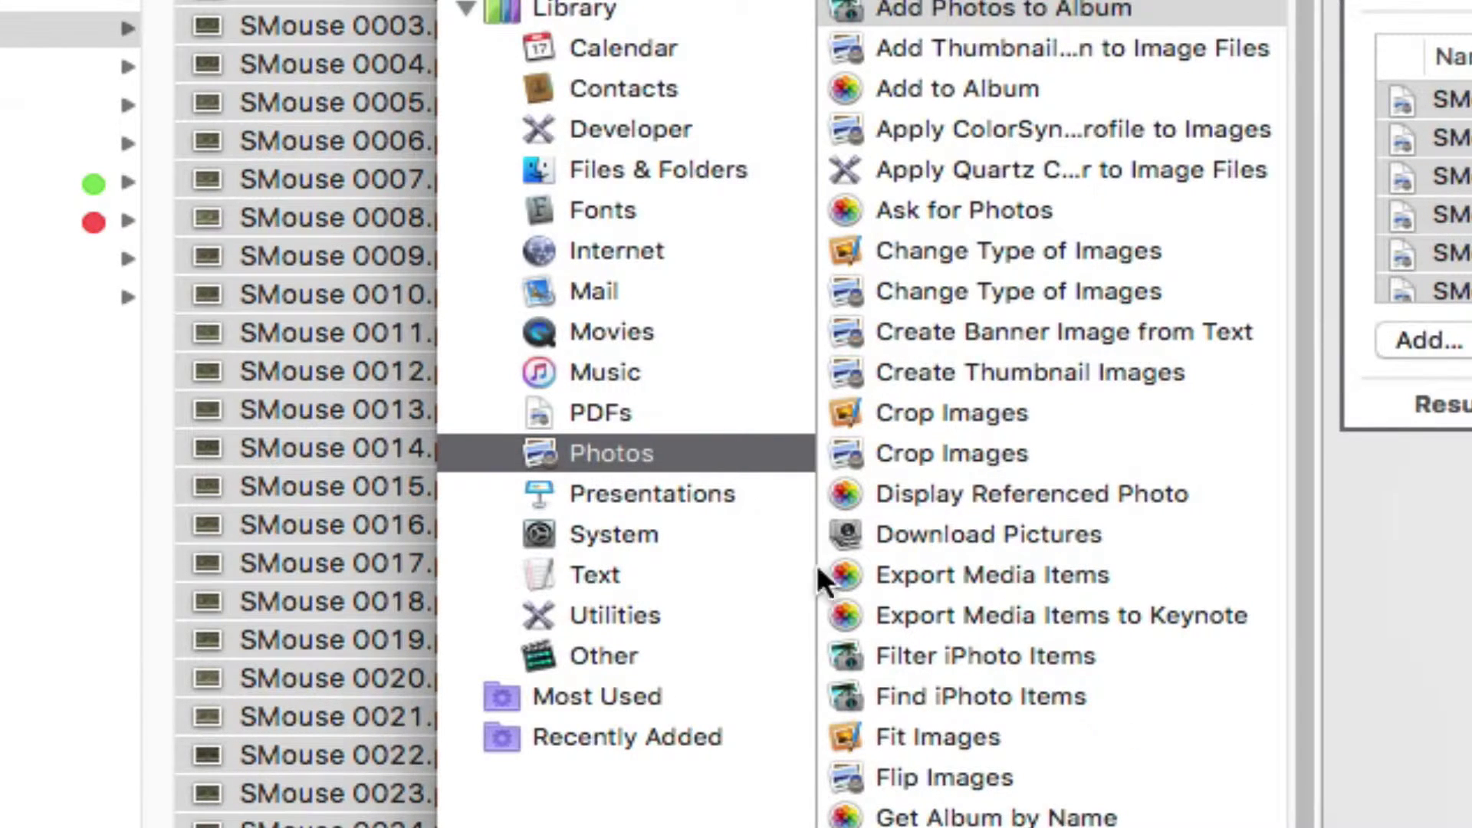
{"action": "scroll", "coordinate": [844, 563], "scroll_direction": "down", "scroll_amount": 5}
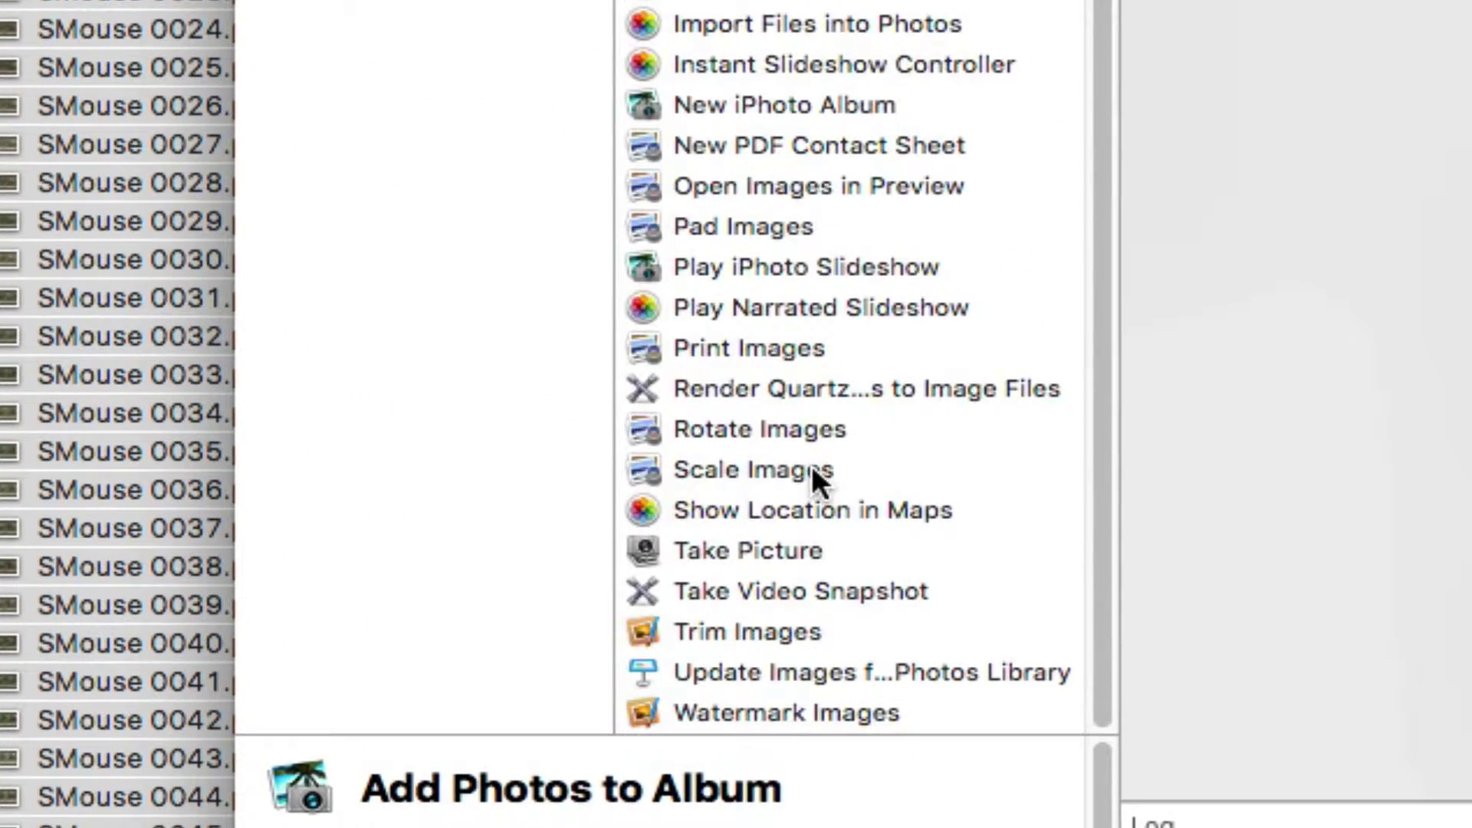
{"action": "left_click", "coordinate": [812, 469]}
{"action": "left_click_drag", "start_coordinate": [811, 464], "coordinate": [1471, 4]}
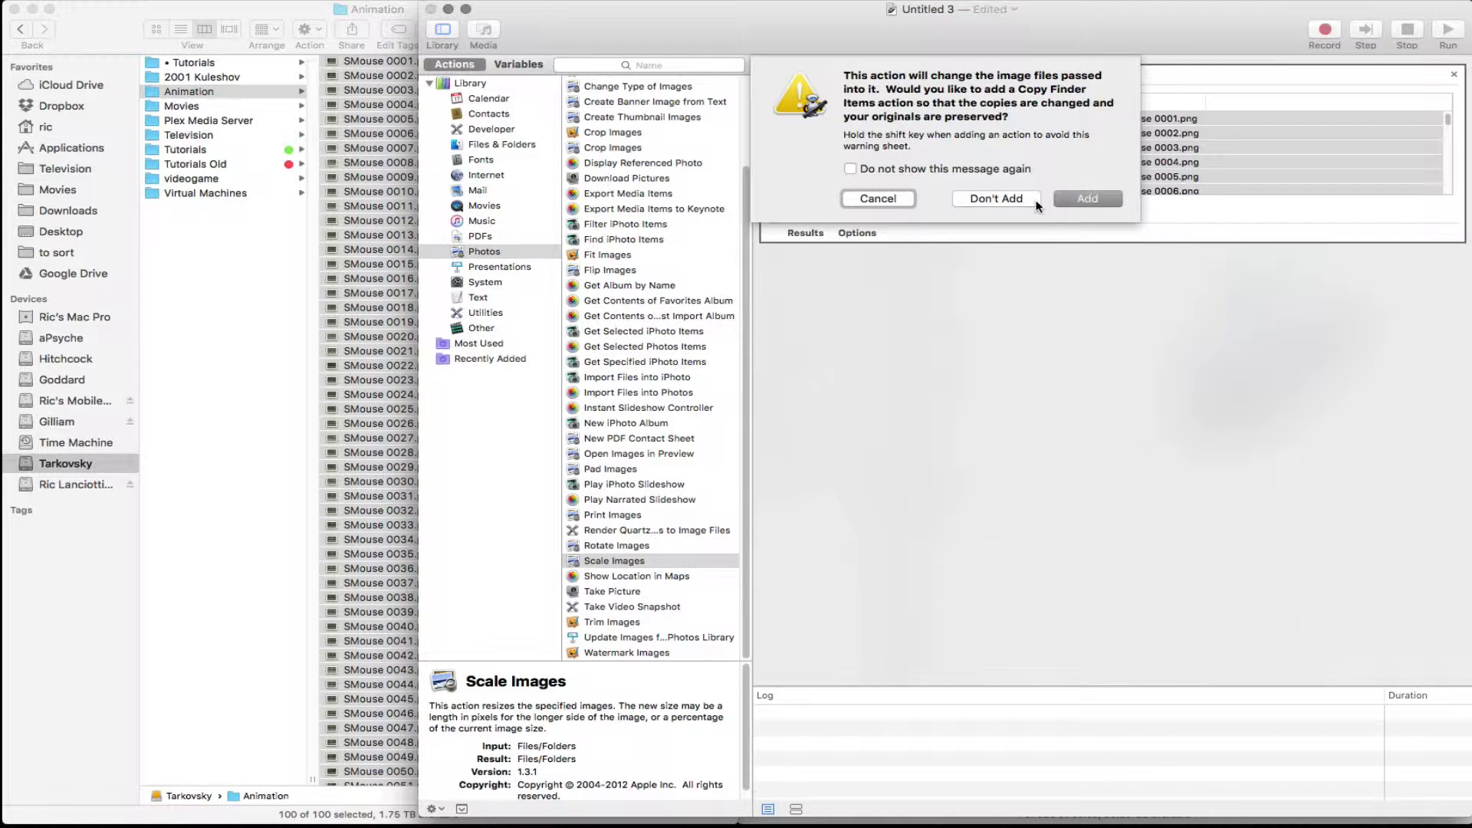
{"action": "left_click", "coordinate": [1010, 201]}
Point Copy Finder Items at a newly created 'sized' folder on the Tarkovsky drive.
{"action": "left_click", "coordinate": [1092, 196]}
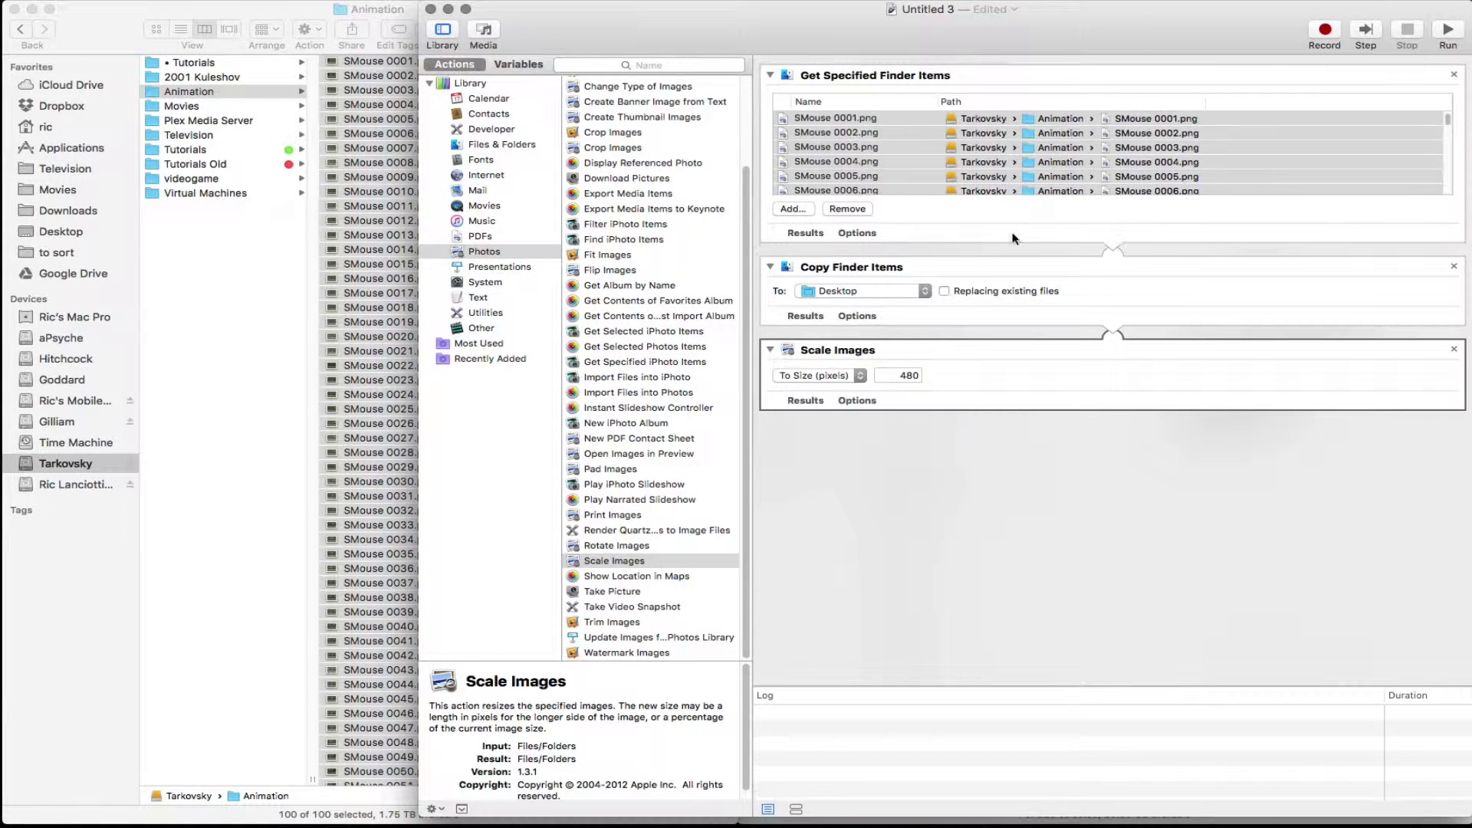
{"action": "left_click", "coordinate": [898, 292]}
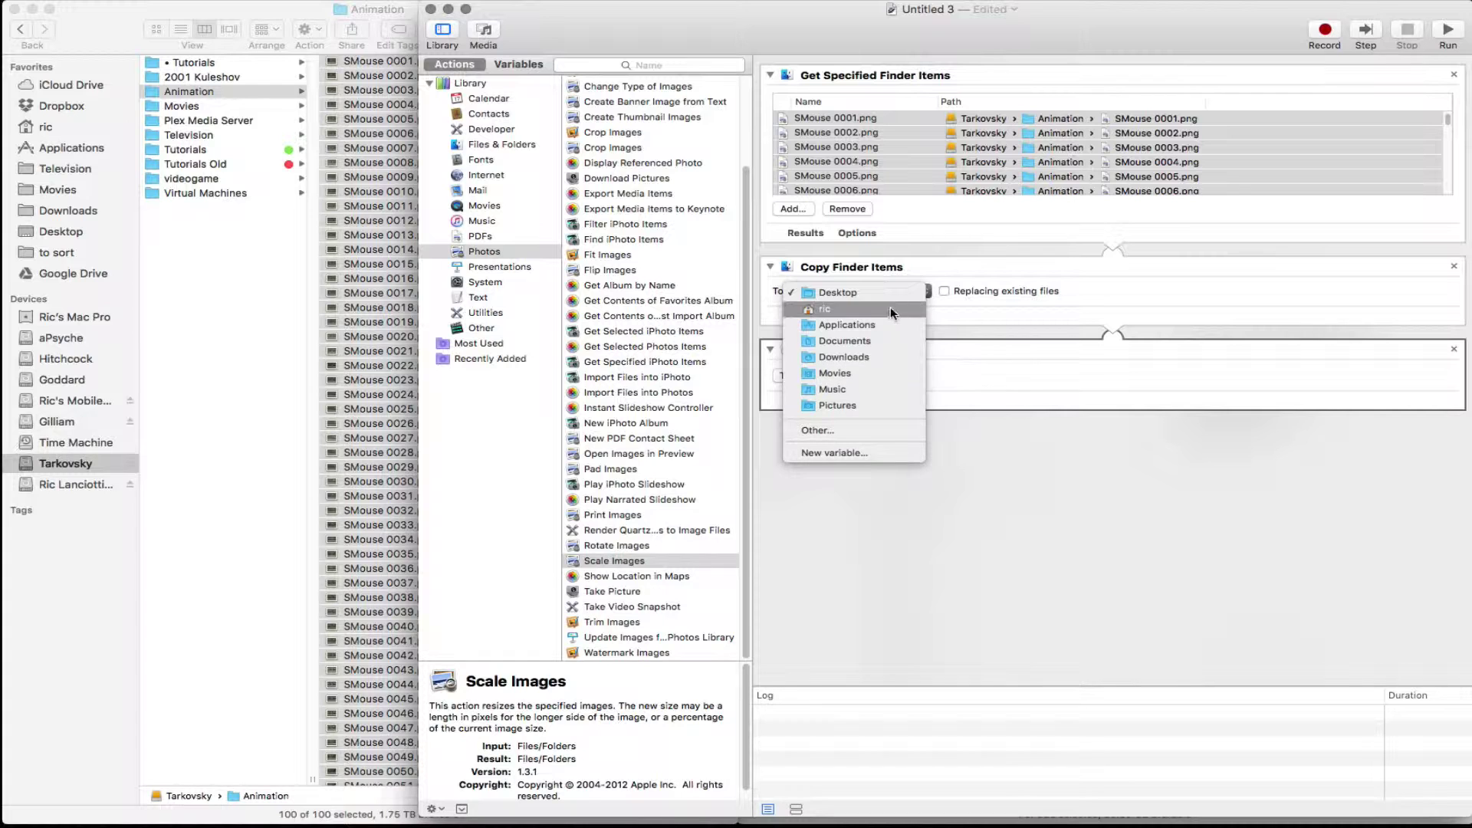
{"action": "left_click", "coordinate": [871, 431]}
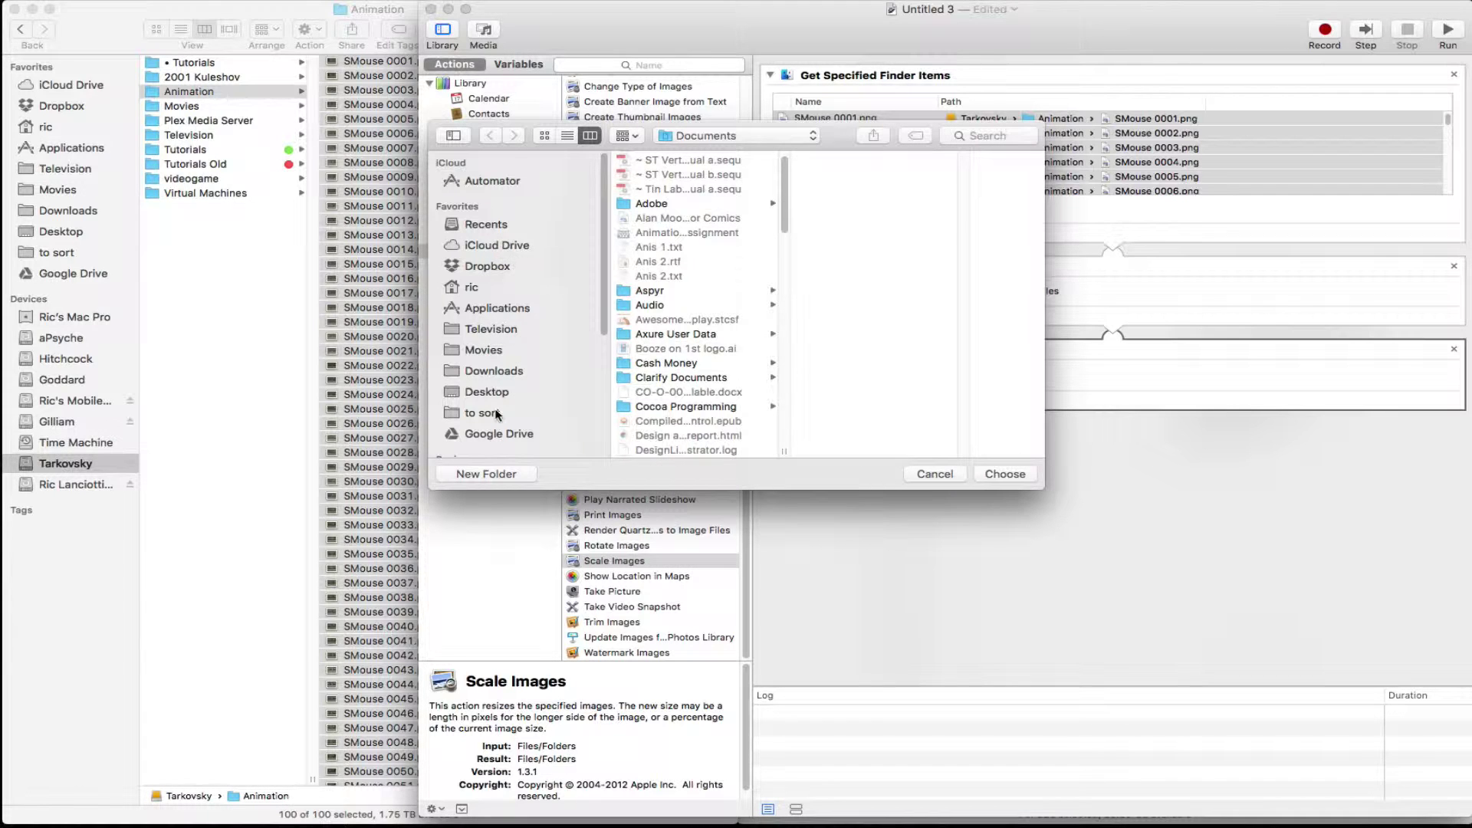
{"action": "scroll", "coordinate": [554, 308], "scroll_direction": "down", "scroll_amount": 5}
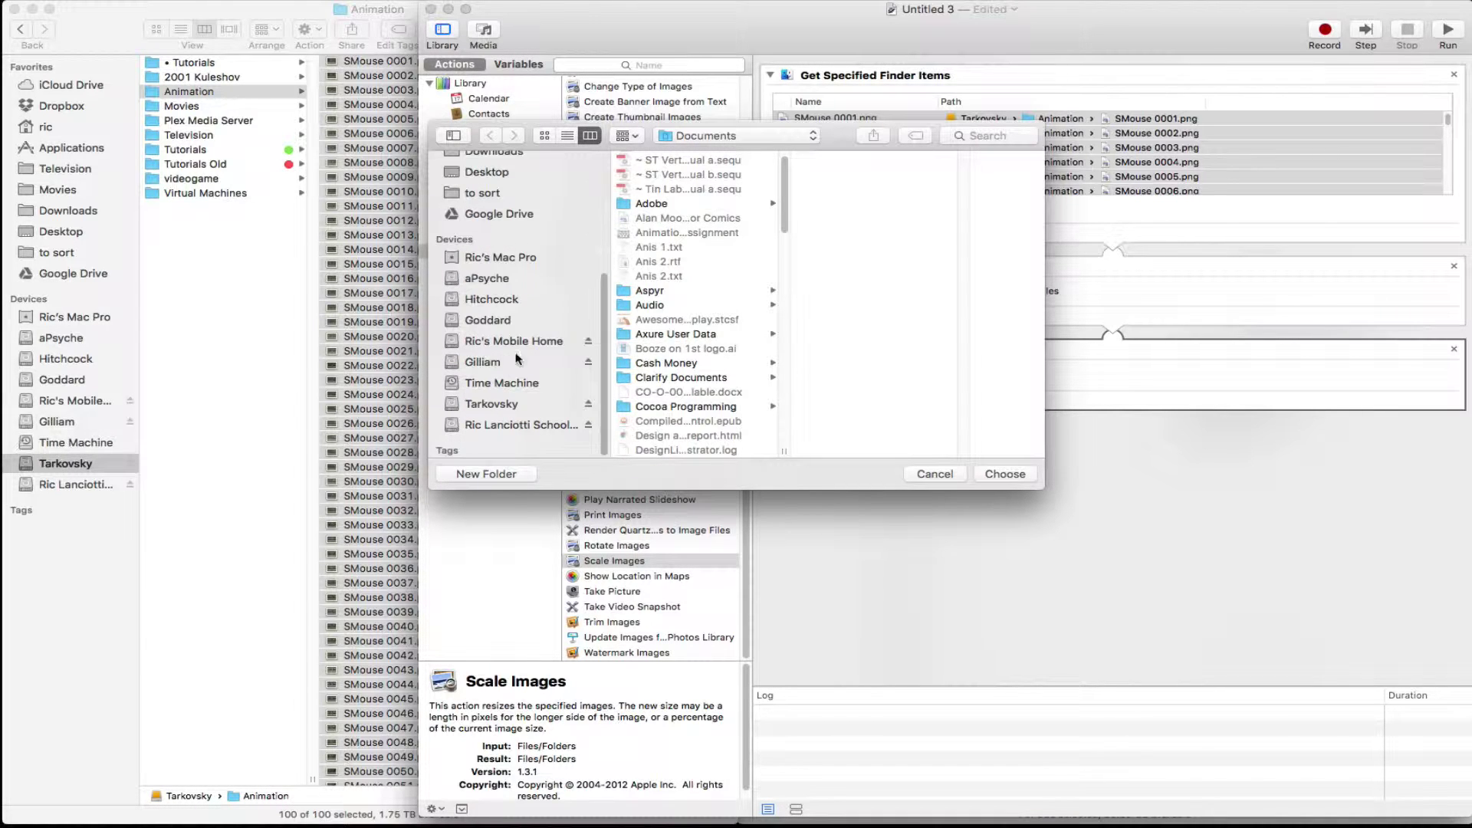
{"action": "left_click", "coordinate": [502, 400]}
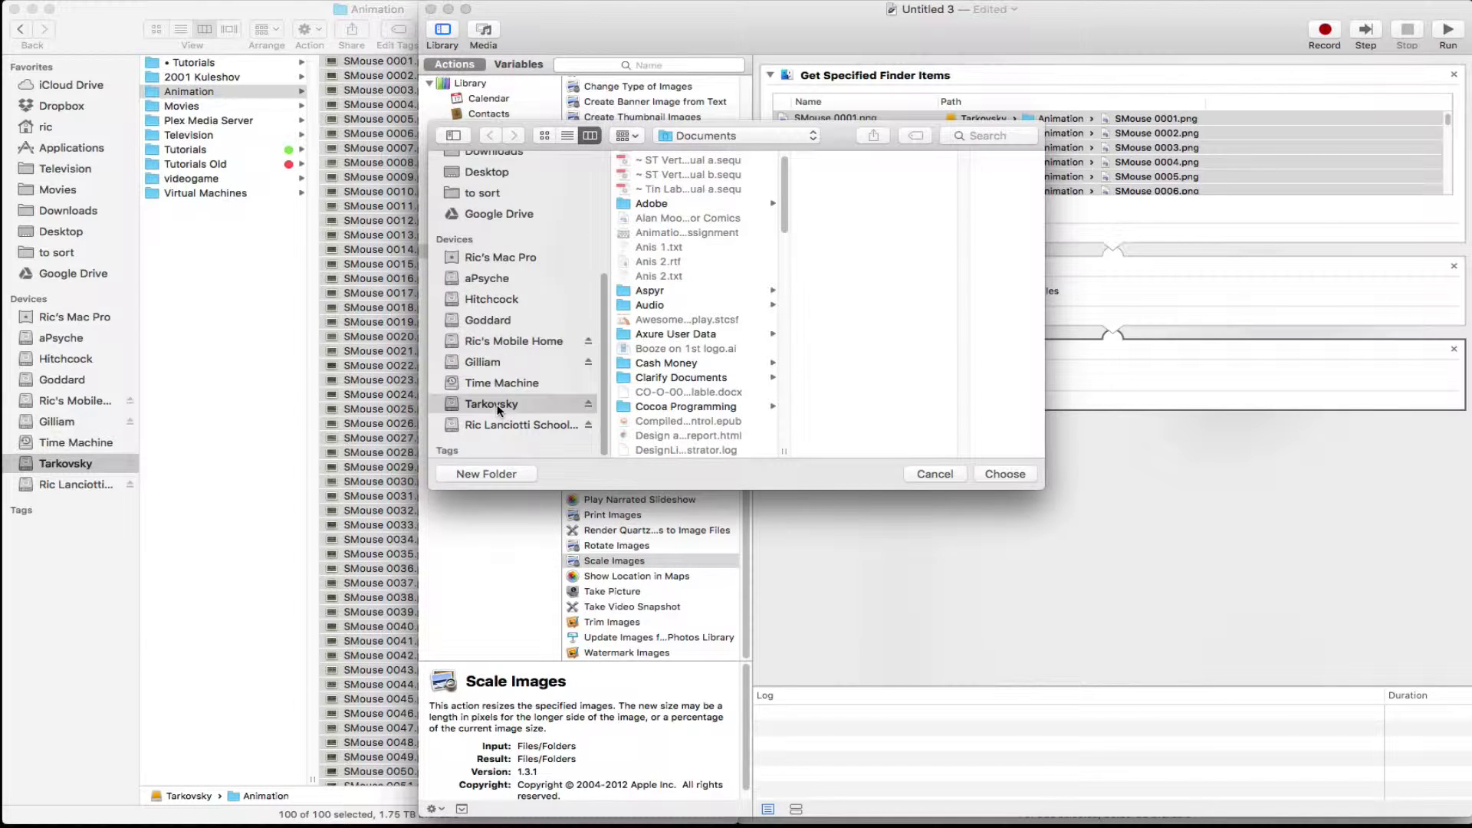
{"action": "left_click", "coordinate": [506, 473]}
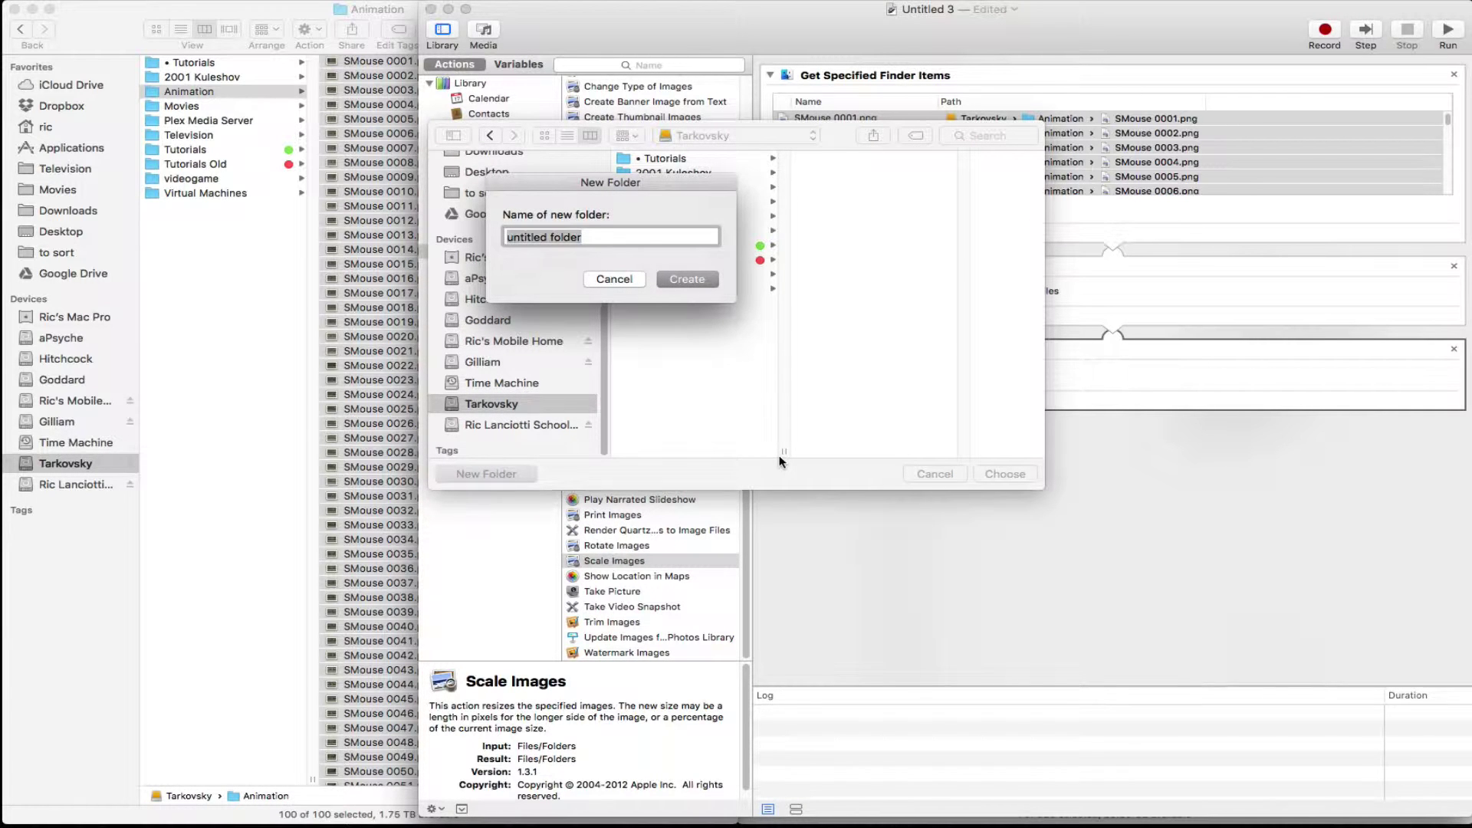
{"action": "type", "text": "sized"}
{"action": "left_click", "coordinate": [694, 278]}
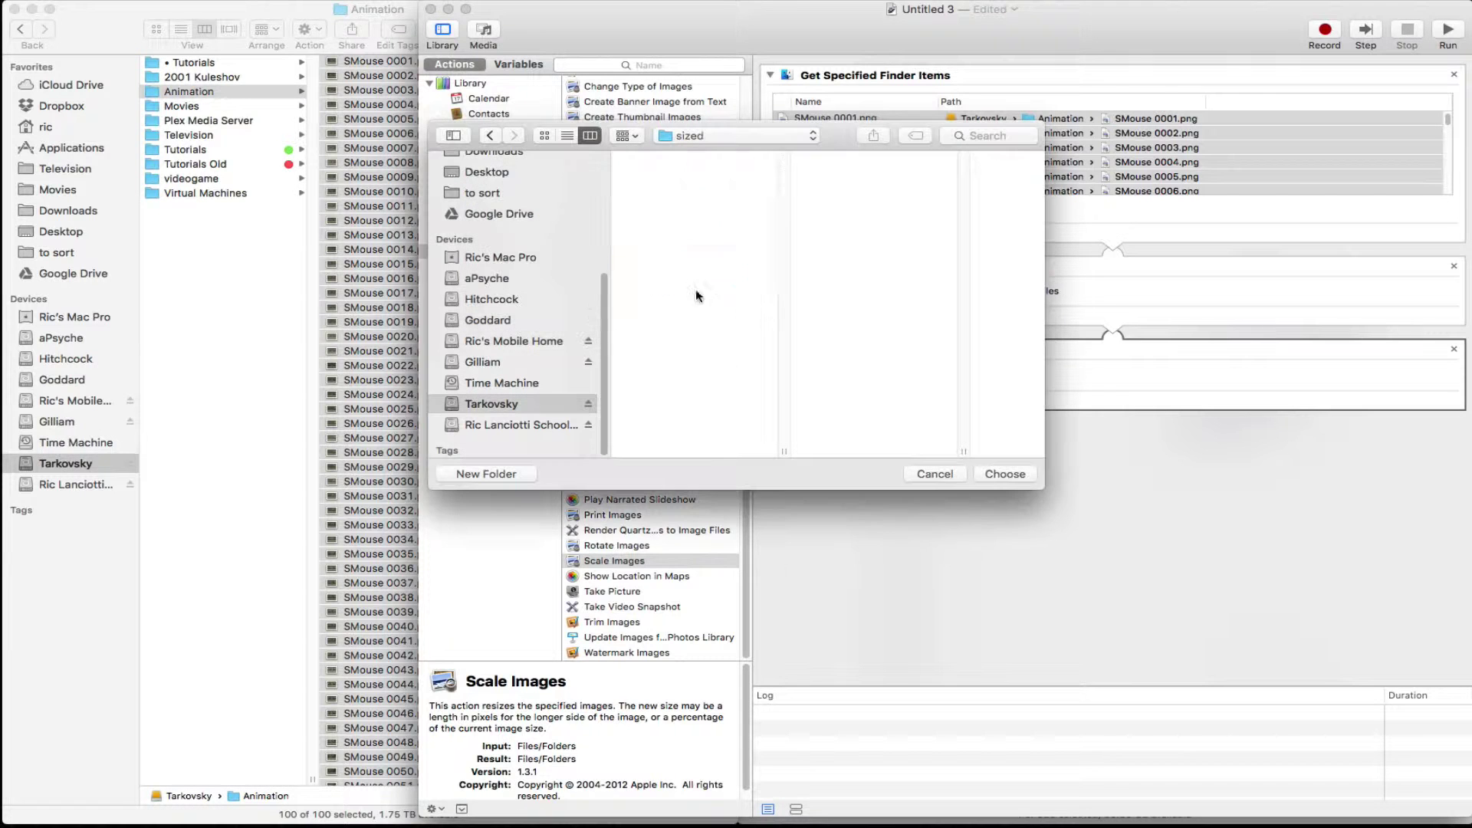
{"action": "left_click", "coordinate": [997, 474]}
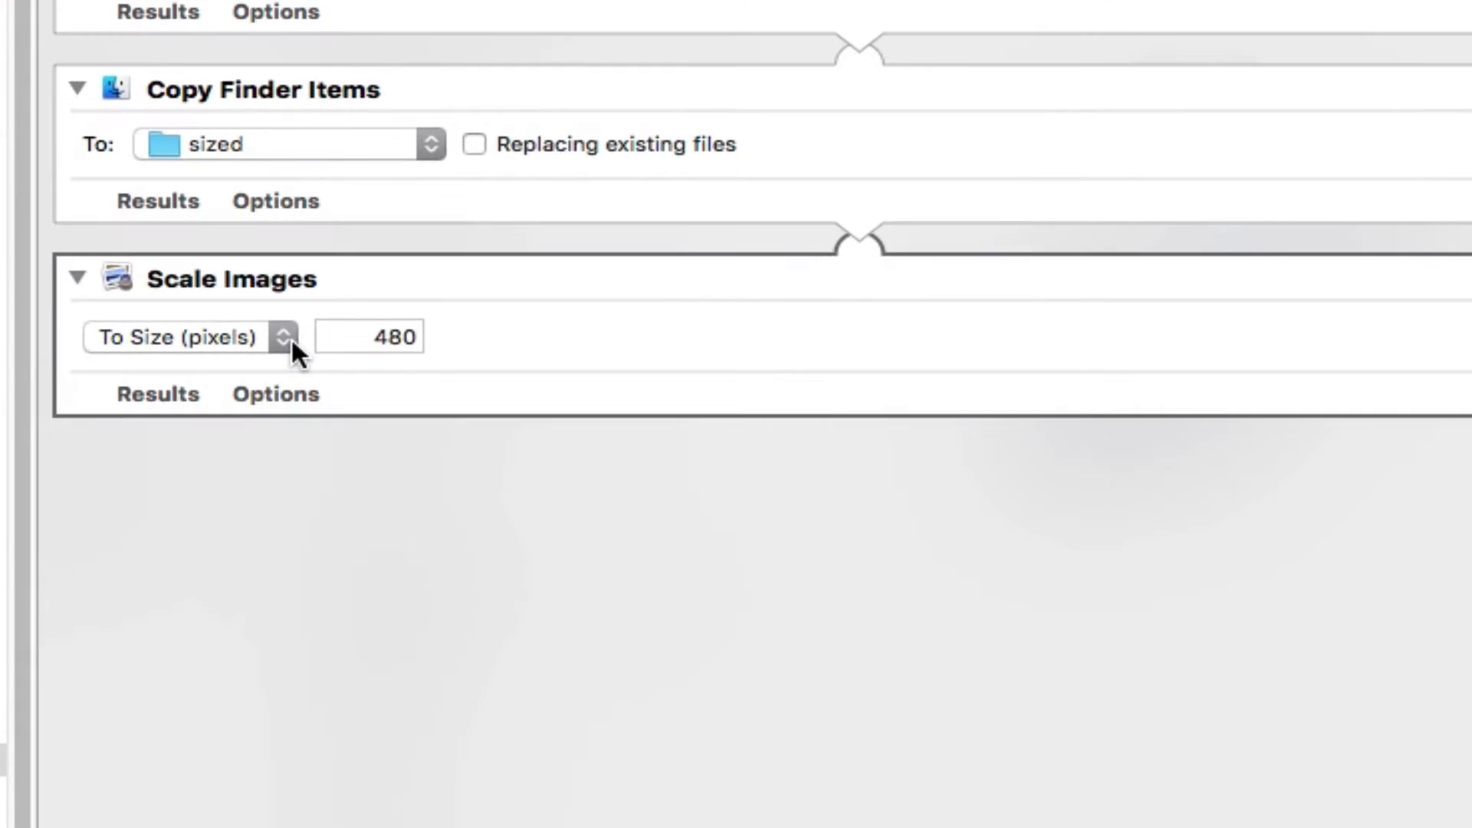
Change the Scale Images To Size value from 480 to 1080 pixels.
{"action": "left_click", "coordinate": [285, 337]}
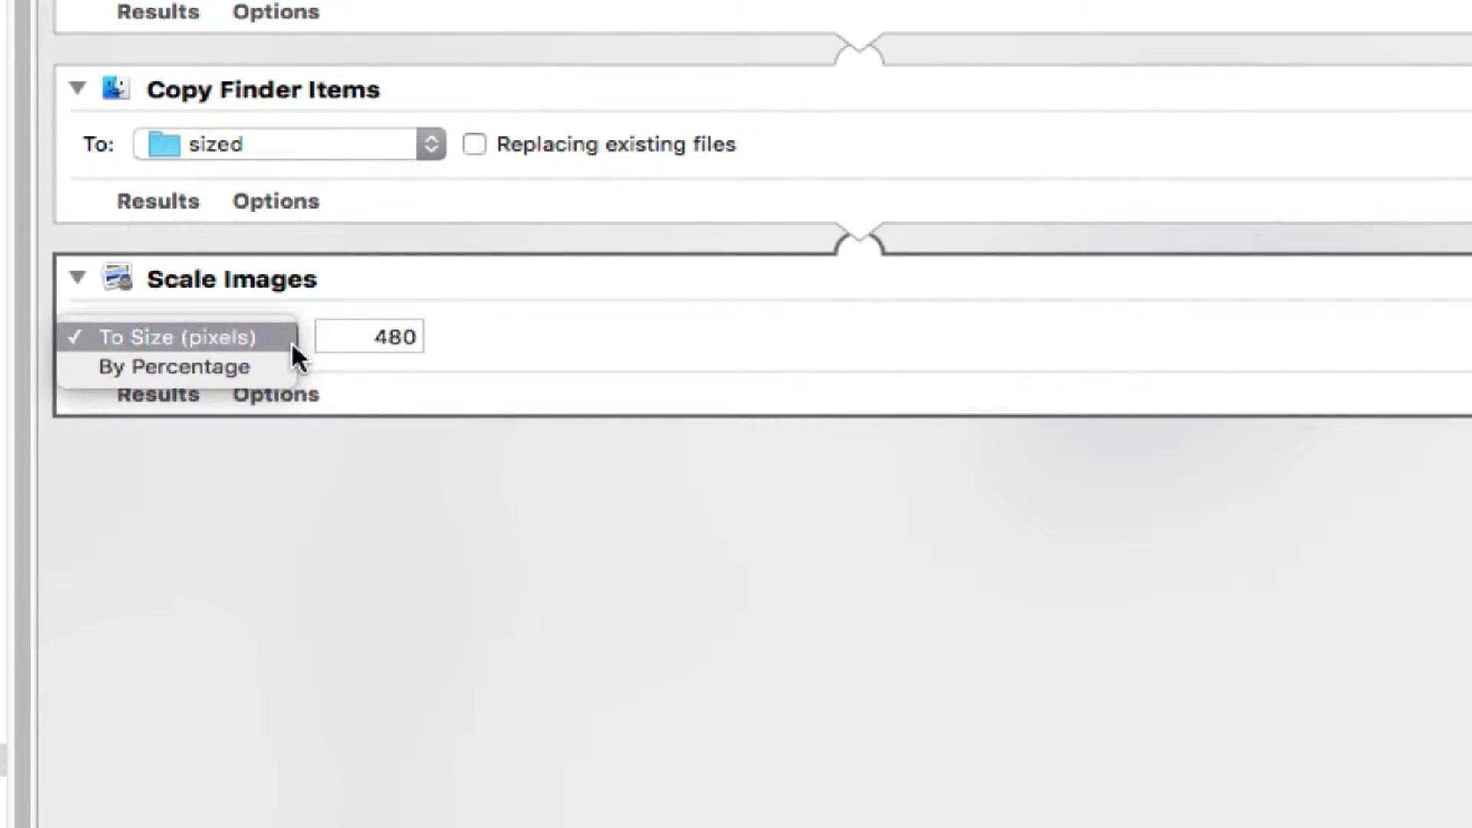
{"action": "left_click", "coordinate": [470, 388]}
{"action": "left_click_drag", "start_coordinate": [361, 335], "coordinate": [506, 345]}
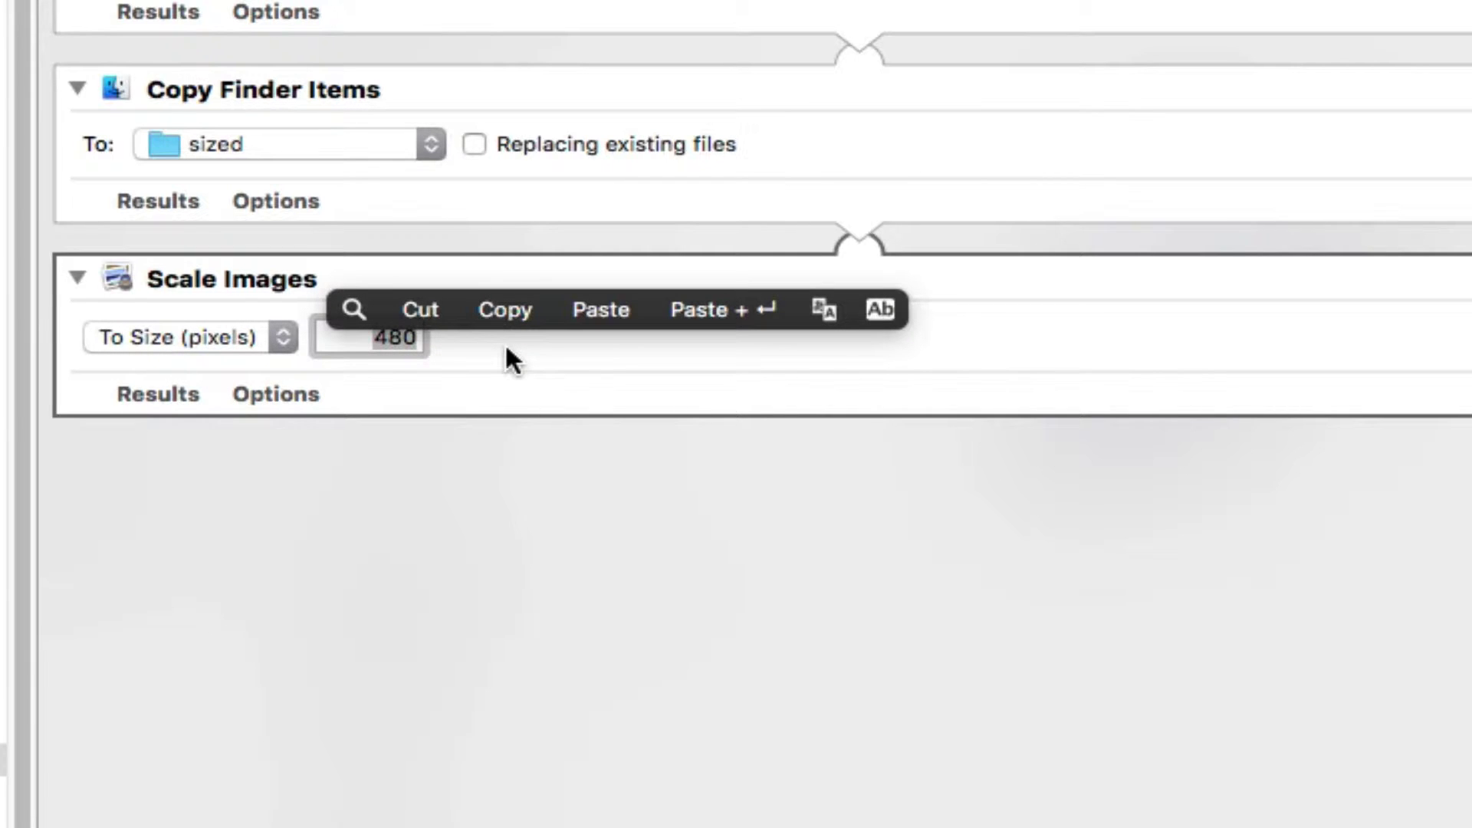
{"action": "type", "text": "10"}
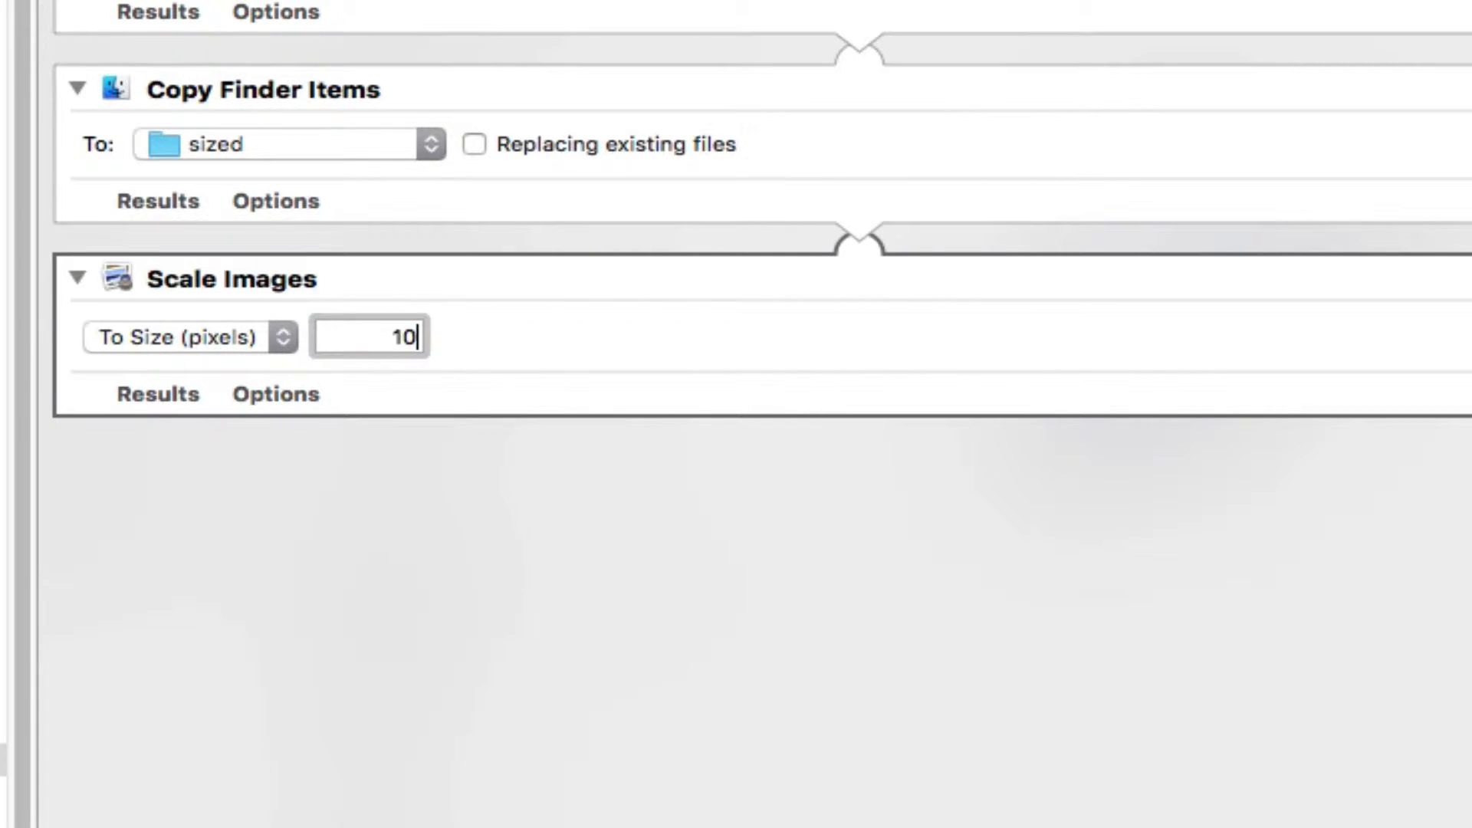
{"action": "type", "text": "80"}
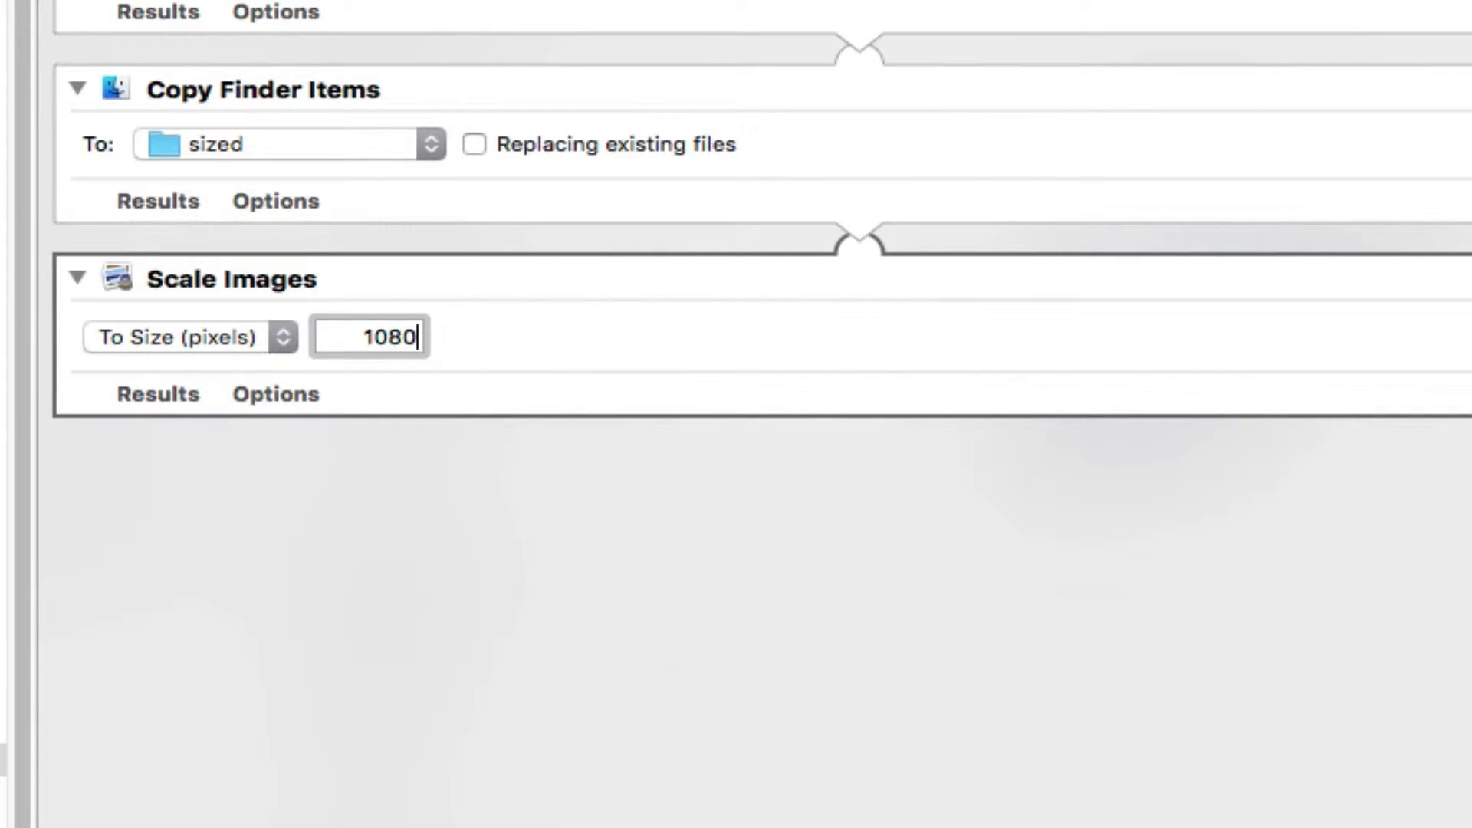
{"action": "left_click", "coordinate": [824, 529]}
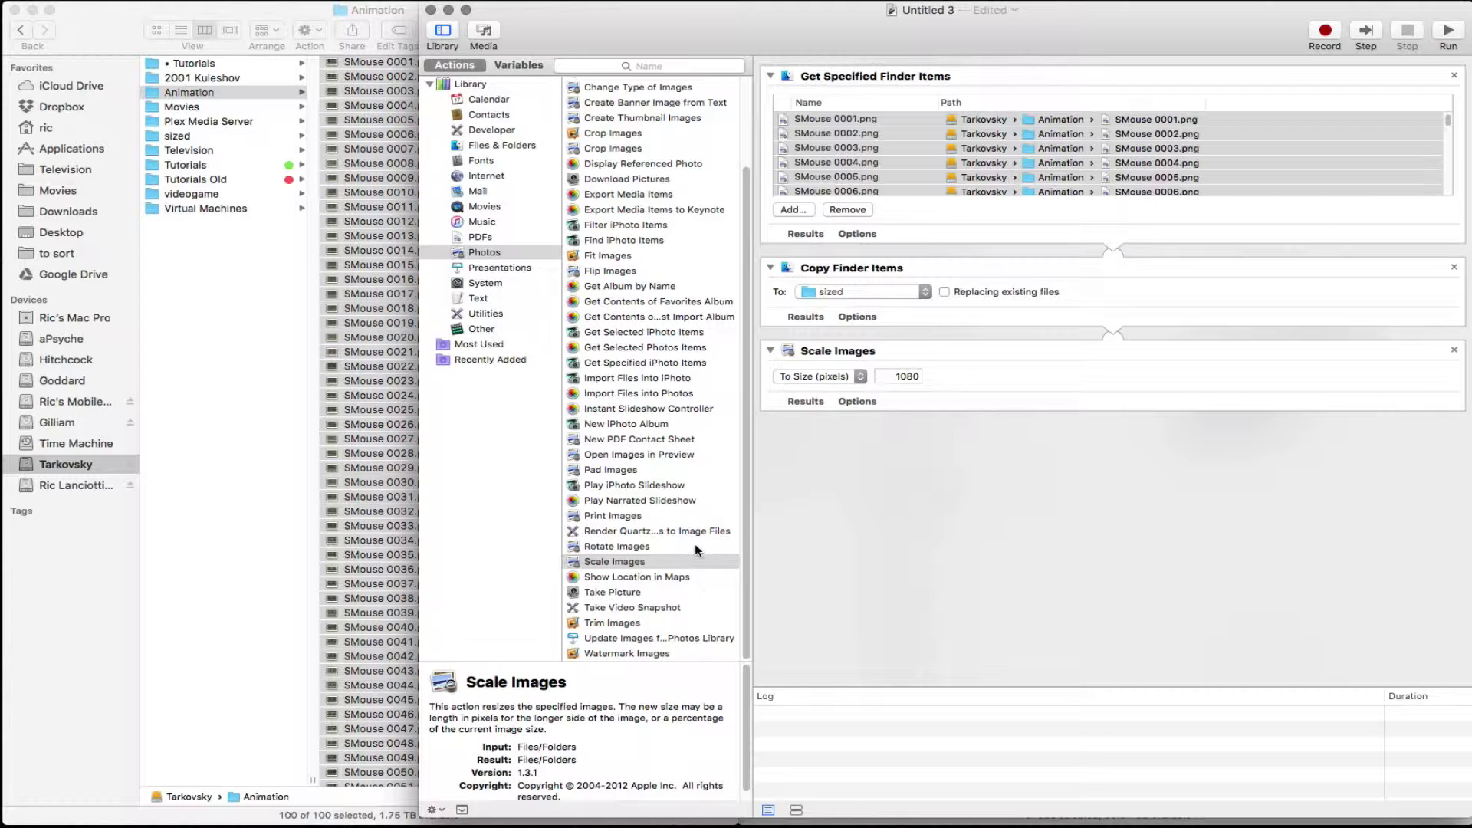
Search the whole library for 'rename' and drag Rename Finder Items below Scale Images.
{"action": "scroll", "coordinate": [659, 306], "scroll_direction": "up", "scroll_amount": 1}
{"action": "left_click", "coordinate": [643, 64]}
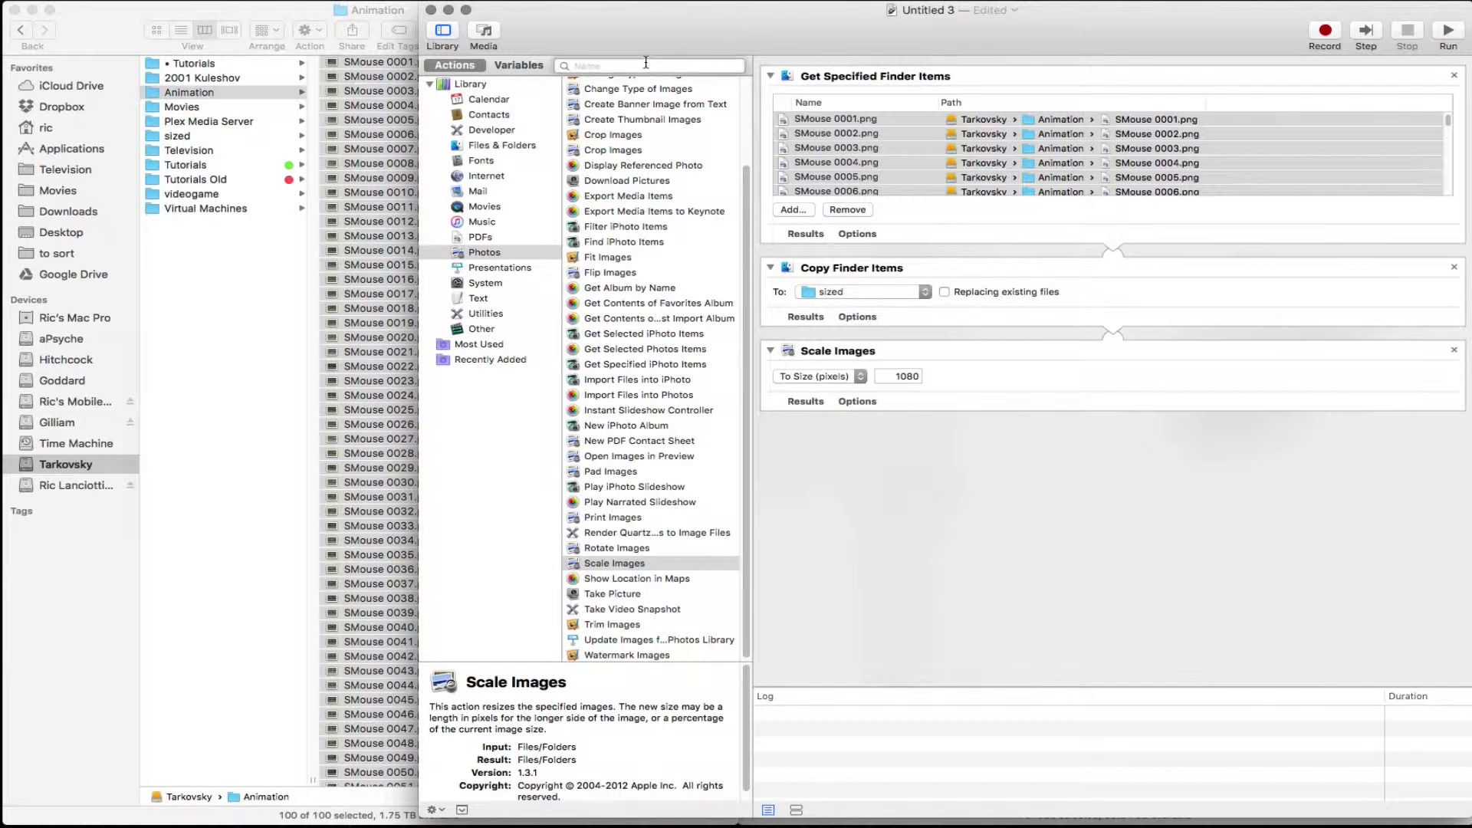
{"action": "type", "text": "ren"}
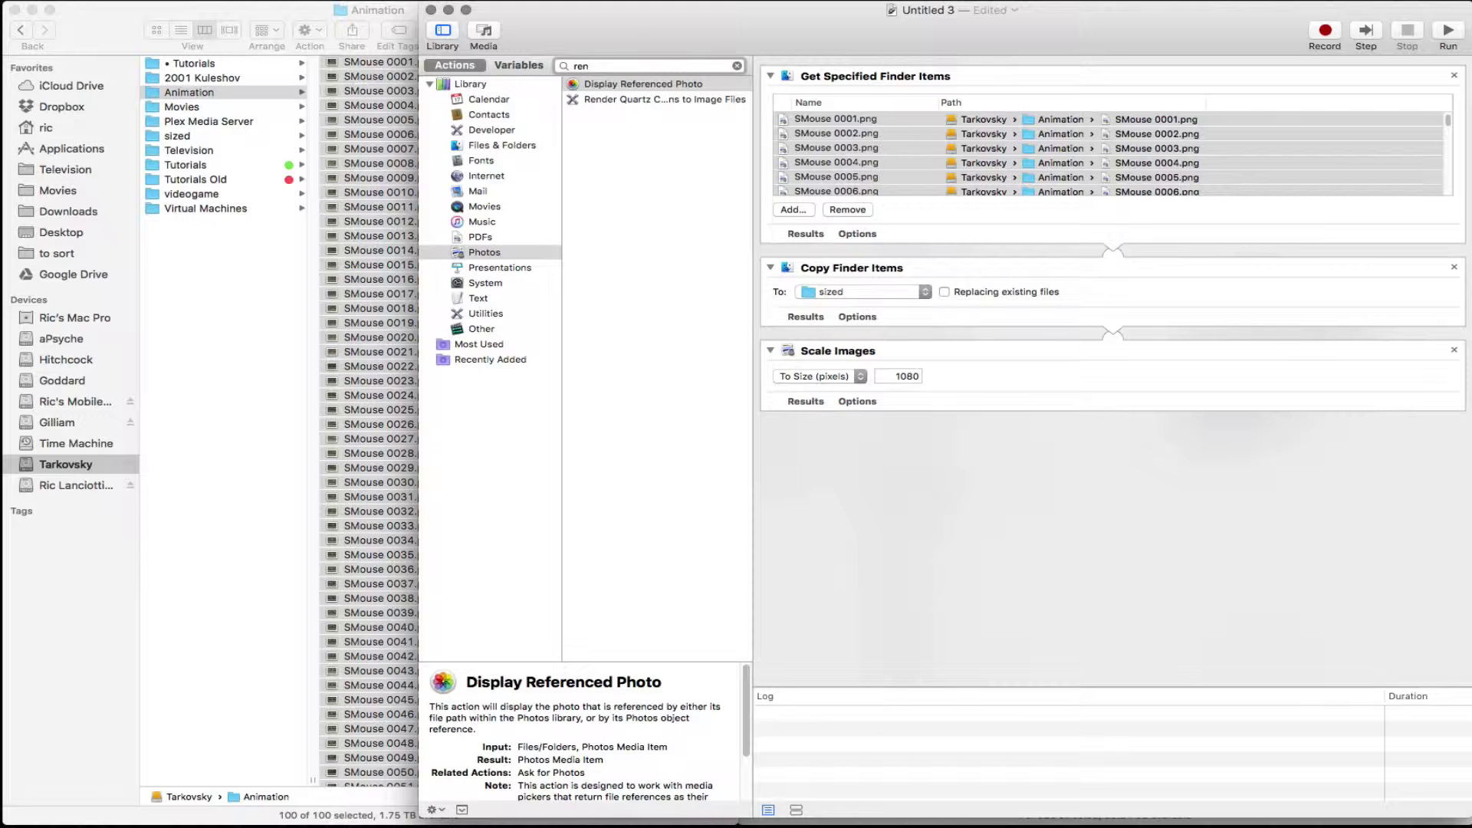
{"action": "key", "text": "Escape"}
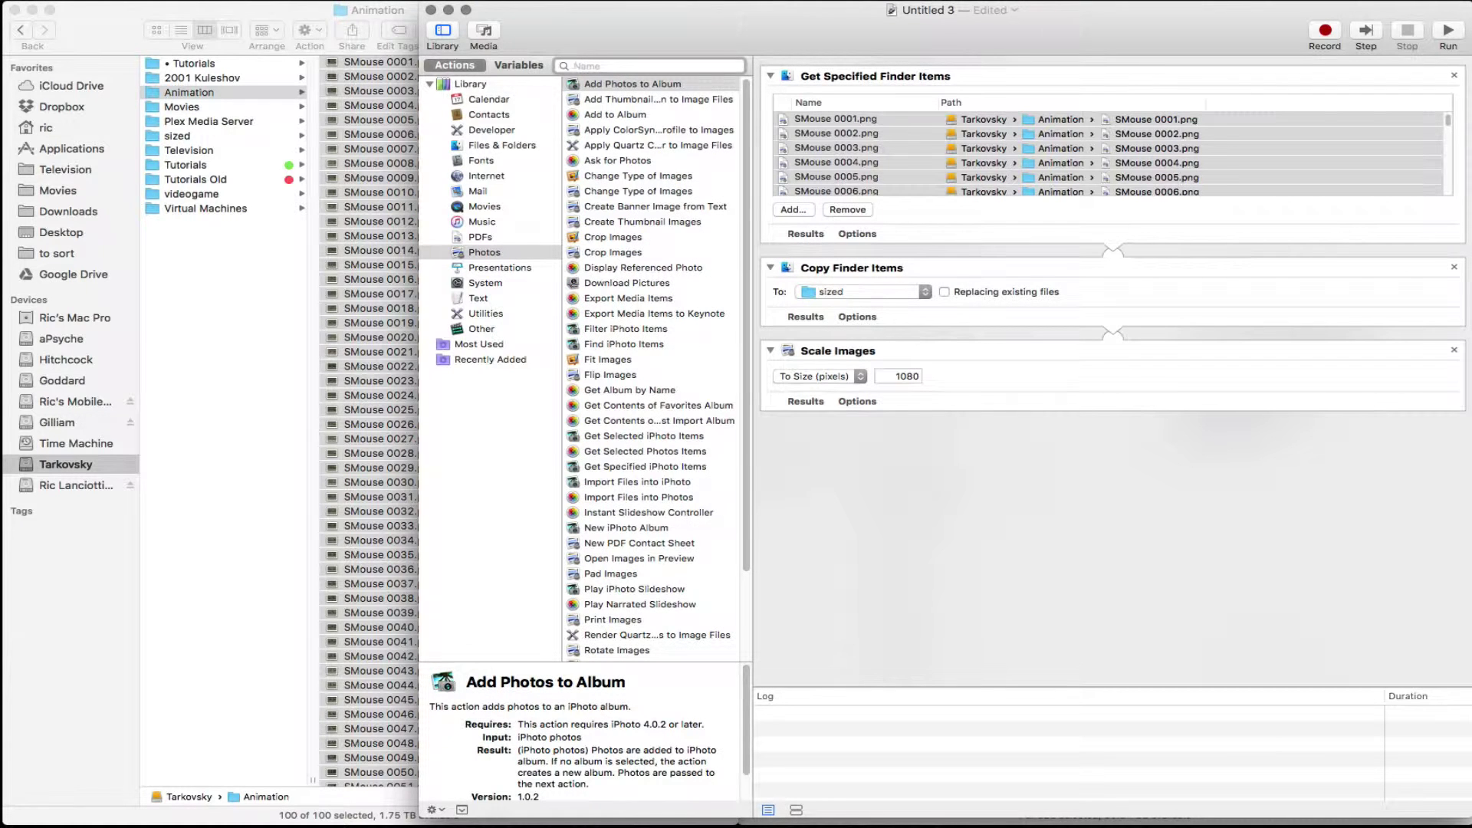
{"action": "left_click", "coordinate": [515, 86]}
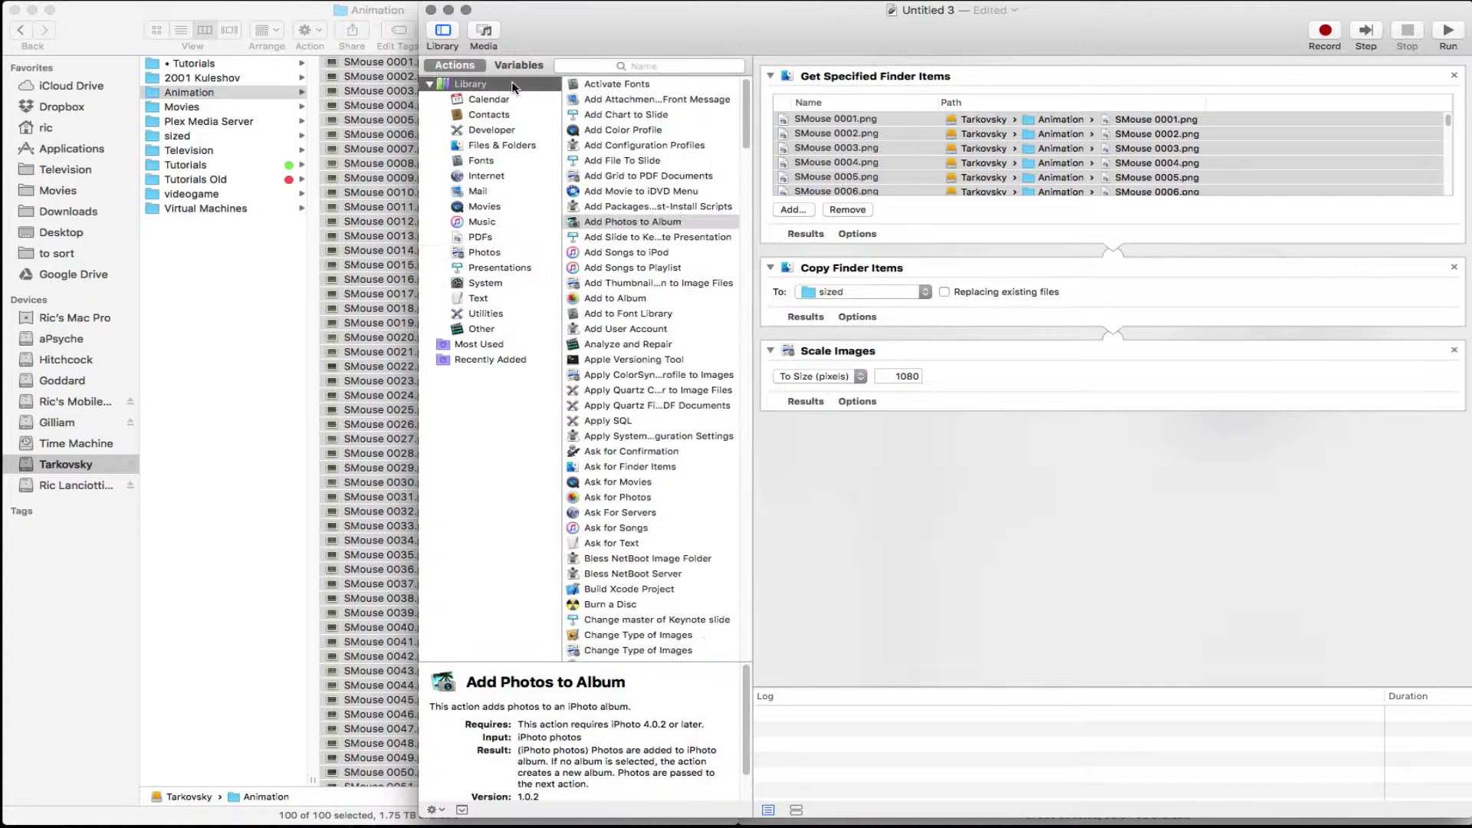
{"action": "left_click", "coordinate": [648, 65]}
{"action": "type", "text": "re"}
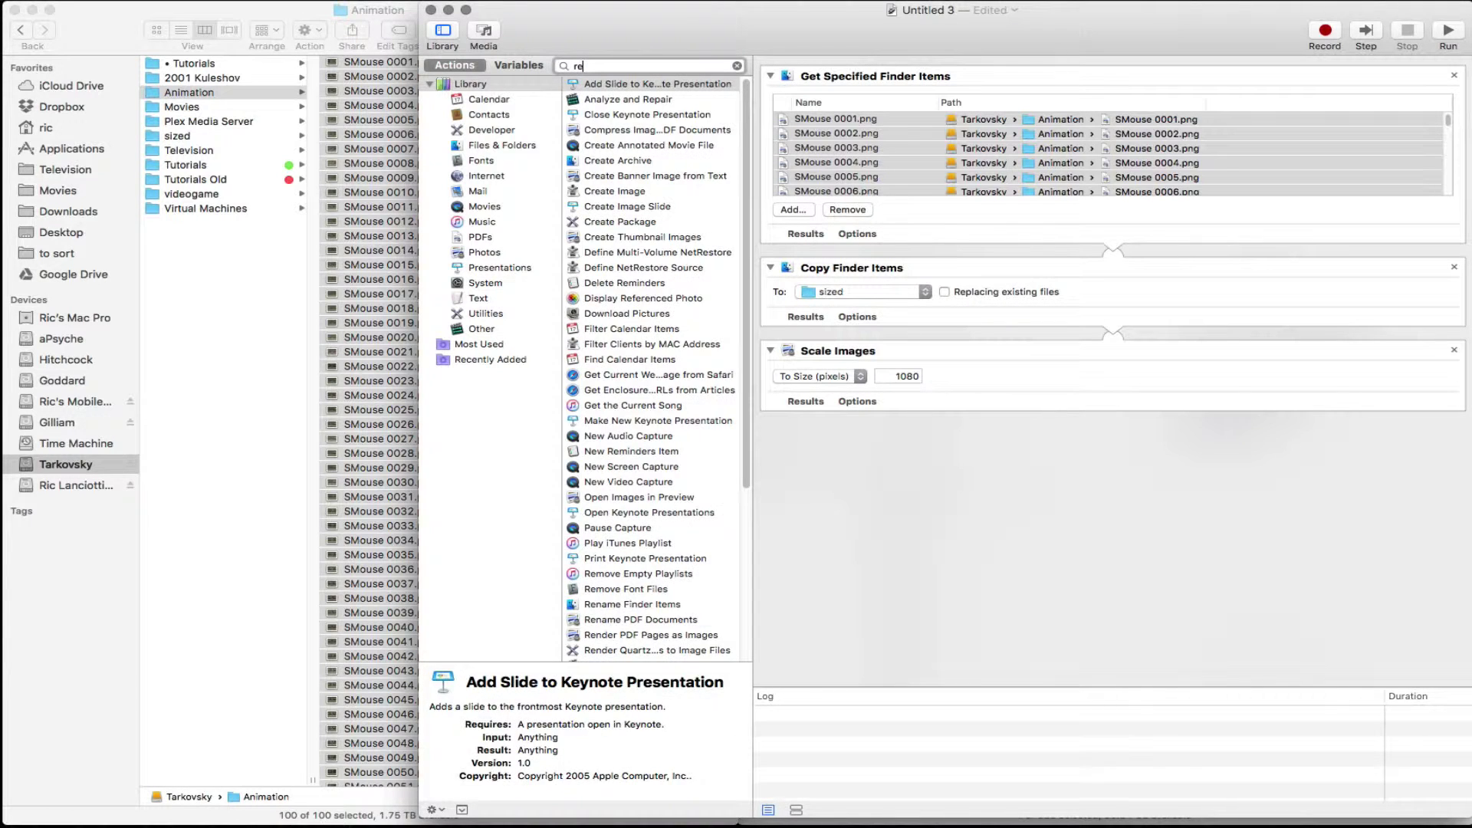
{"action": "type", "text": "namr"}
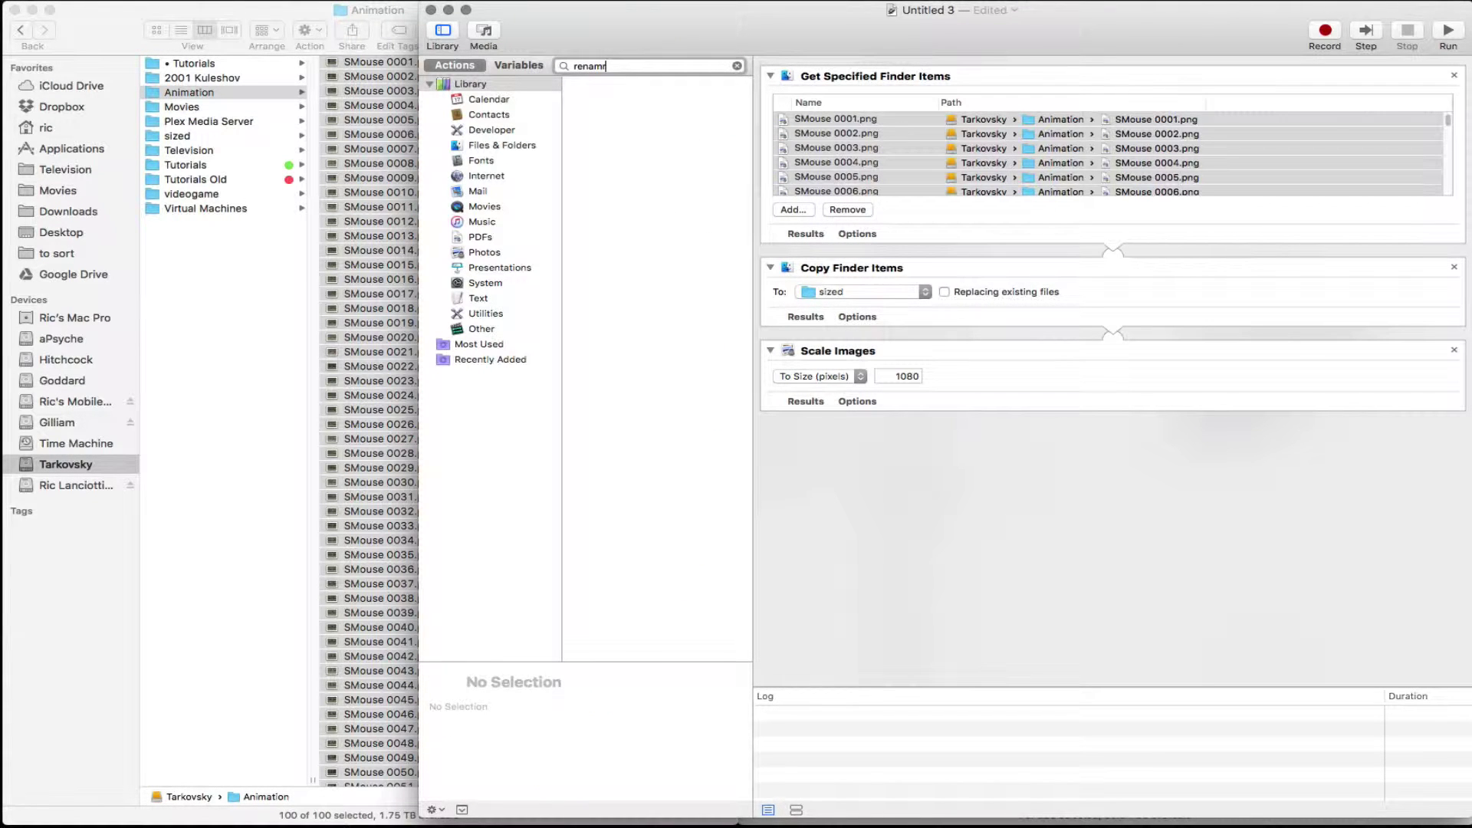
{"action": "key", "text": "BackSpace"}
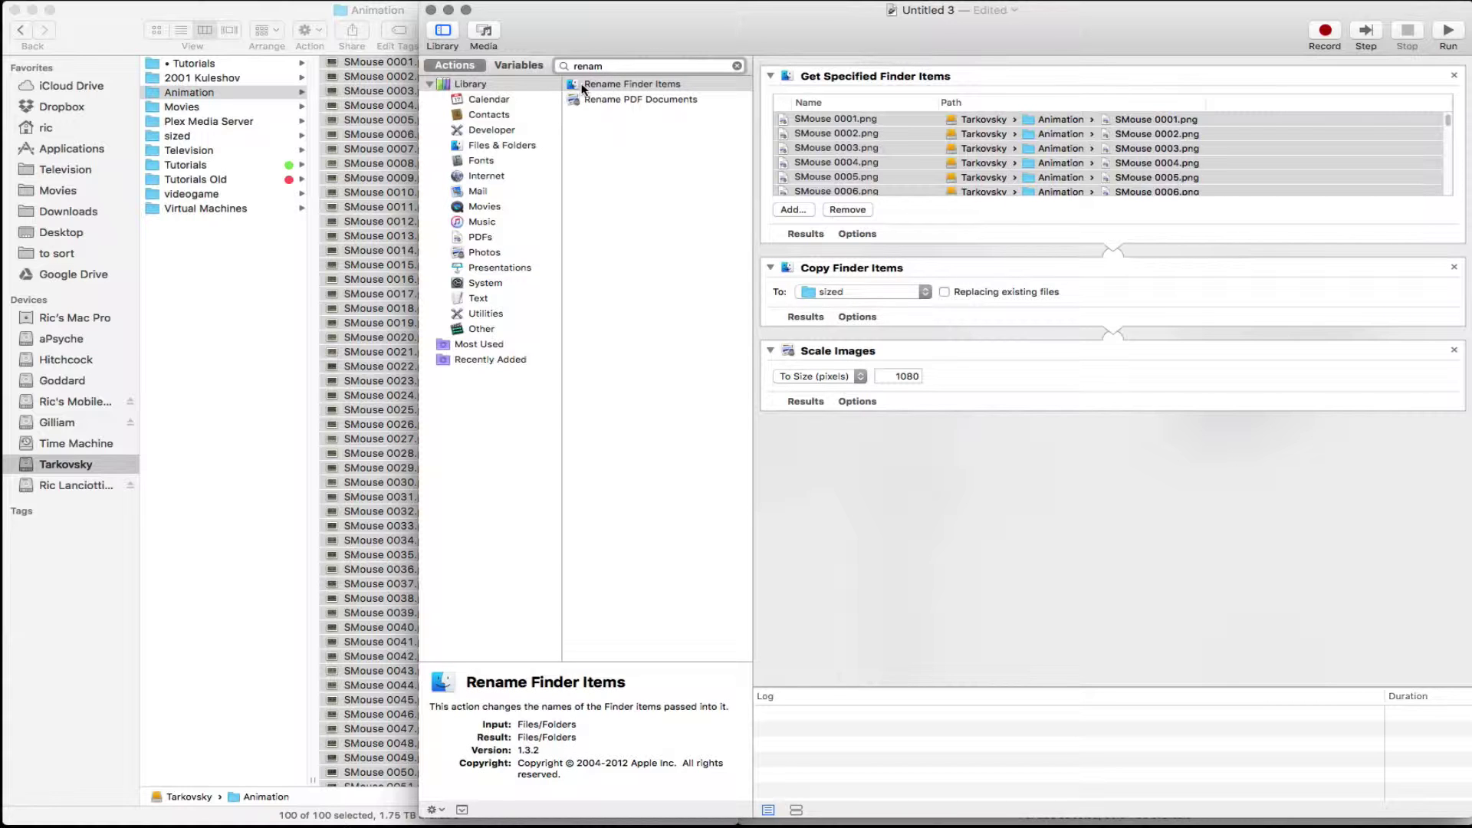
{"action": "left_click_drag", "start_coordinate": [583, 88], "coordinate": [880, 457]}
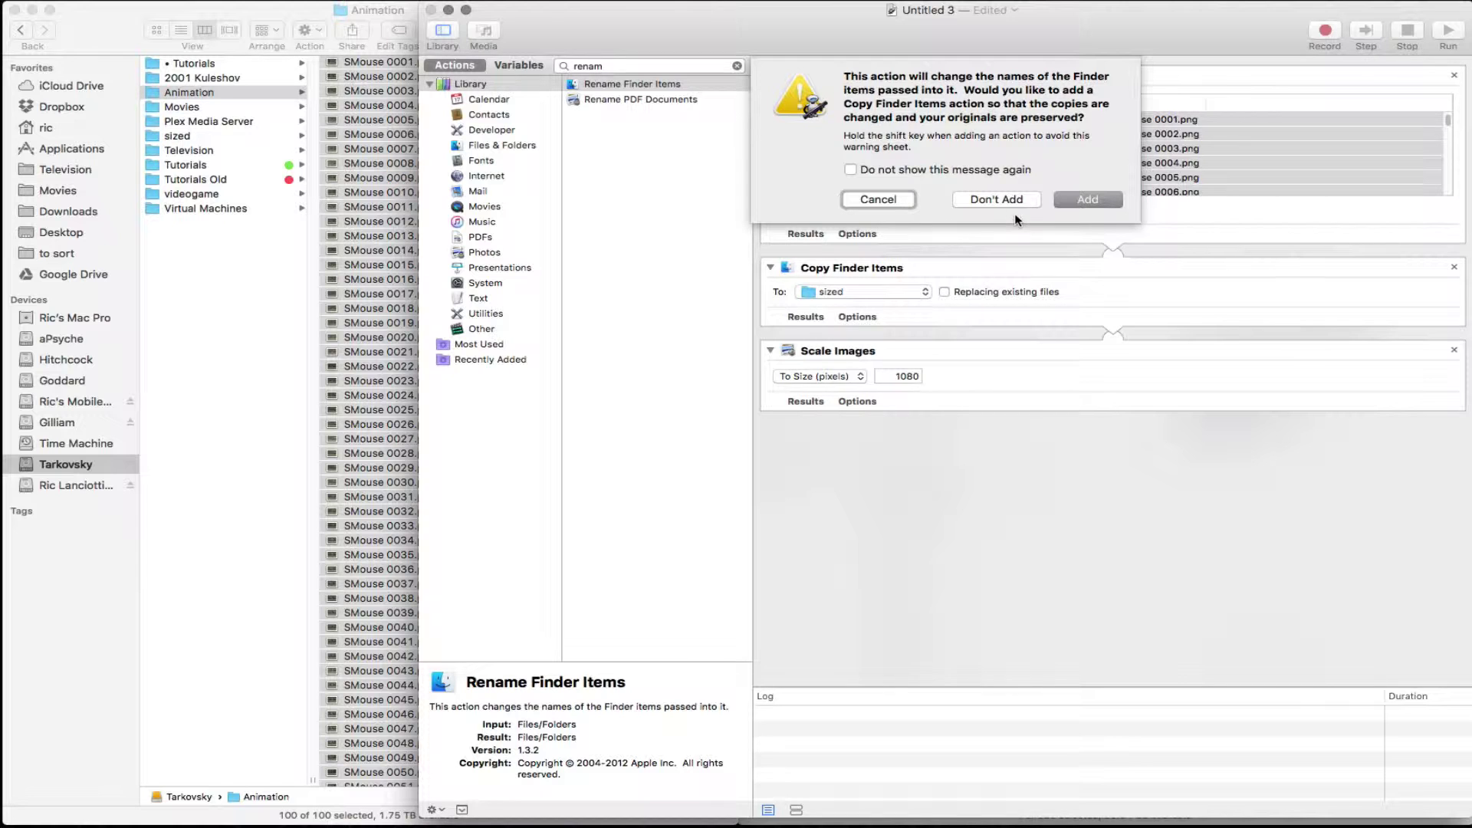
Add the rename step without a copy, set to Make Sequential, new name 'animation', 4-digit numbers.
{"action": "left_click", "coordinate": [996, 200]}
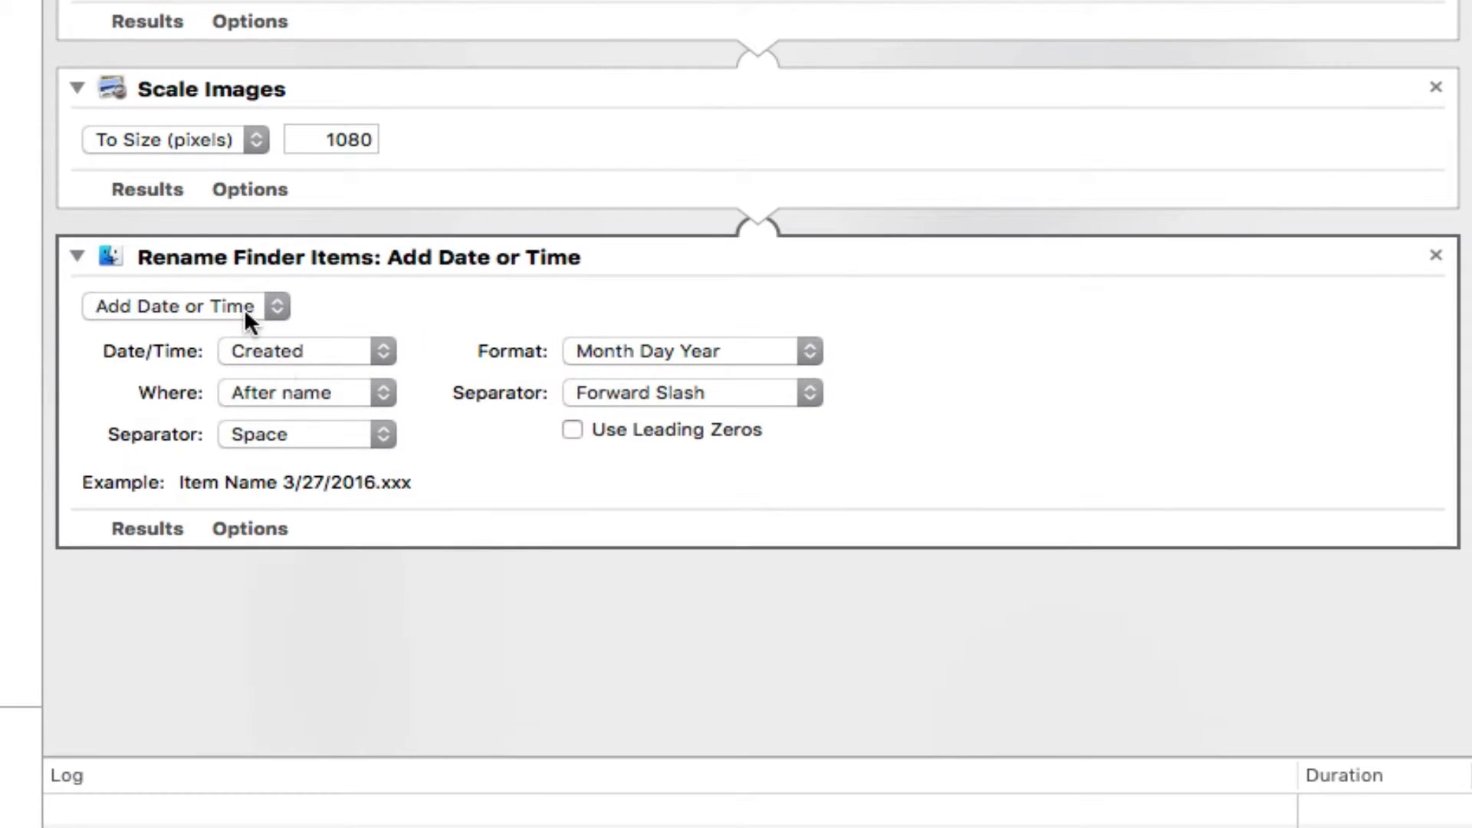
{"action": "left_click", "coordinate": [245, 308]}
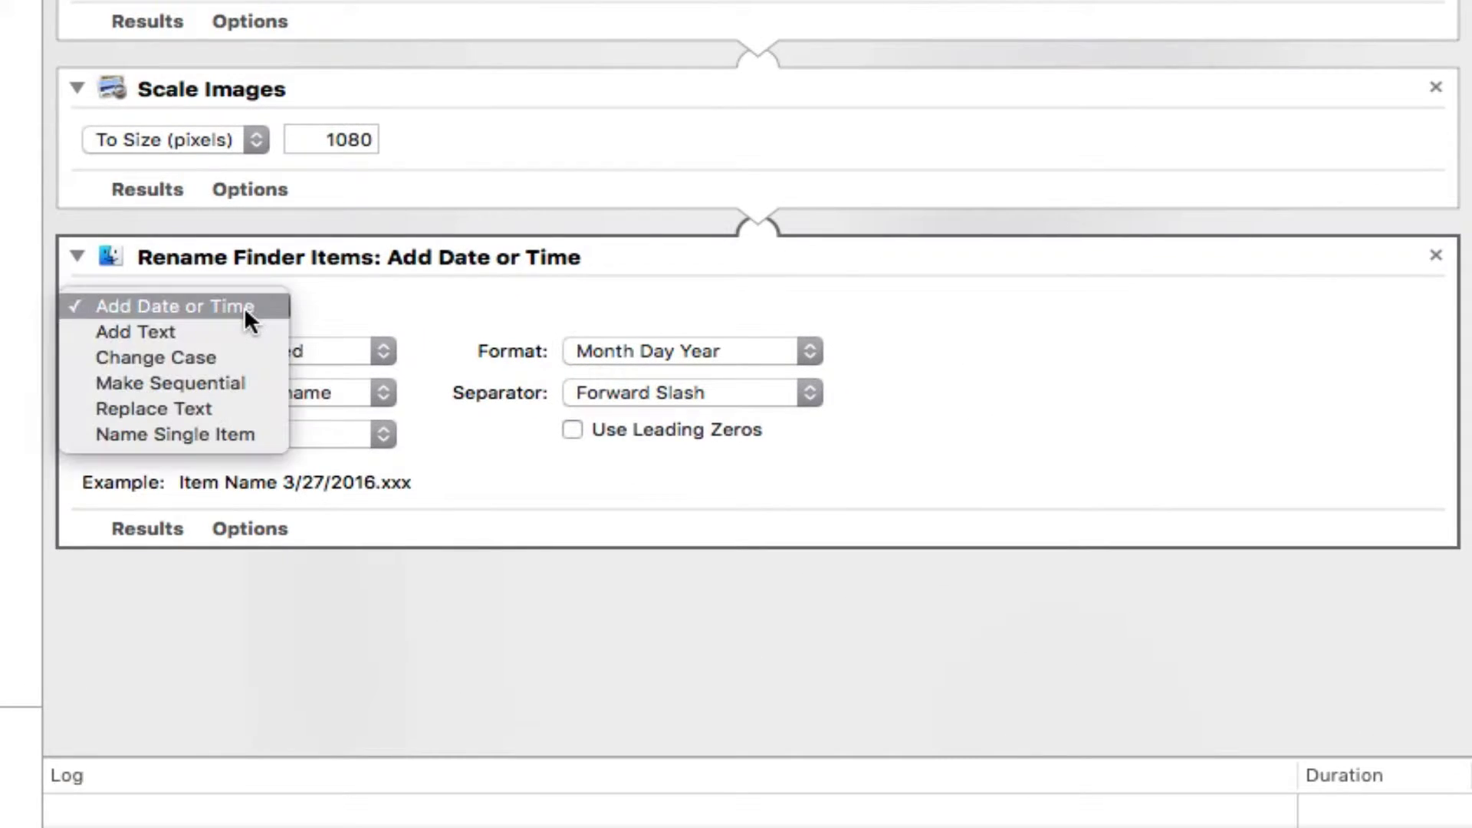
{"action": "left_click", "coordinate": [228, 381]}
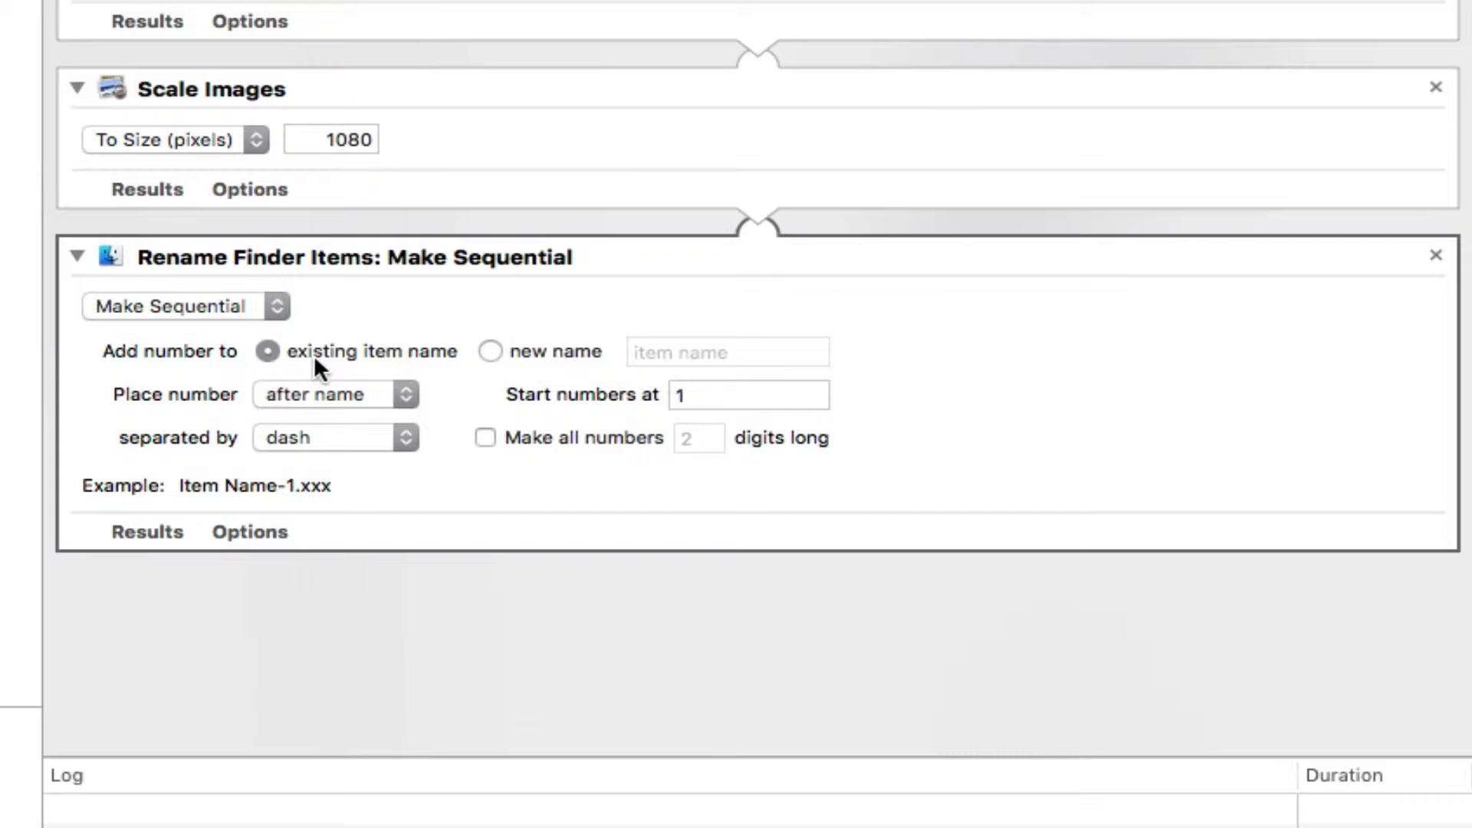
{"action": "left_click", "coordinate": [500, 349]}
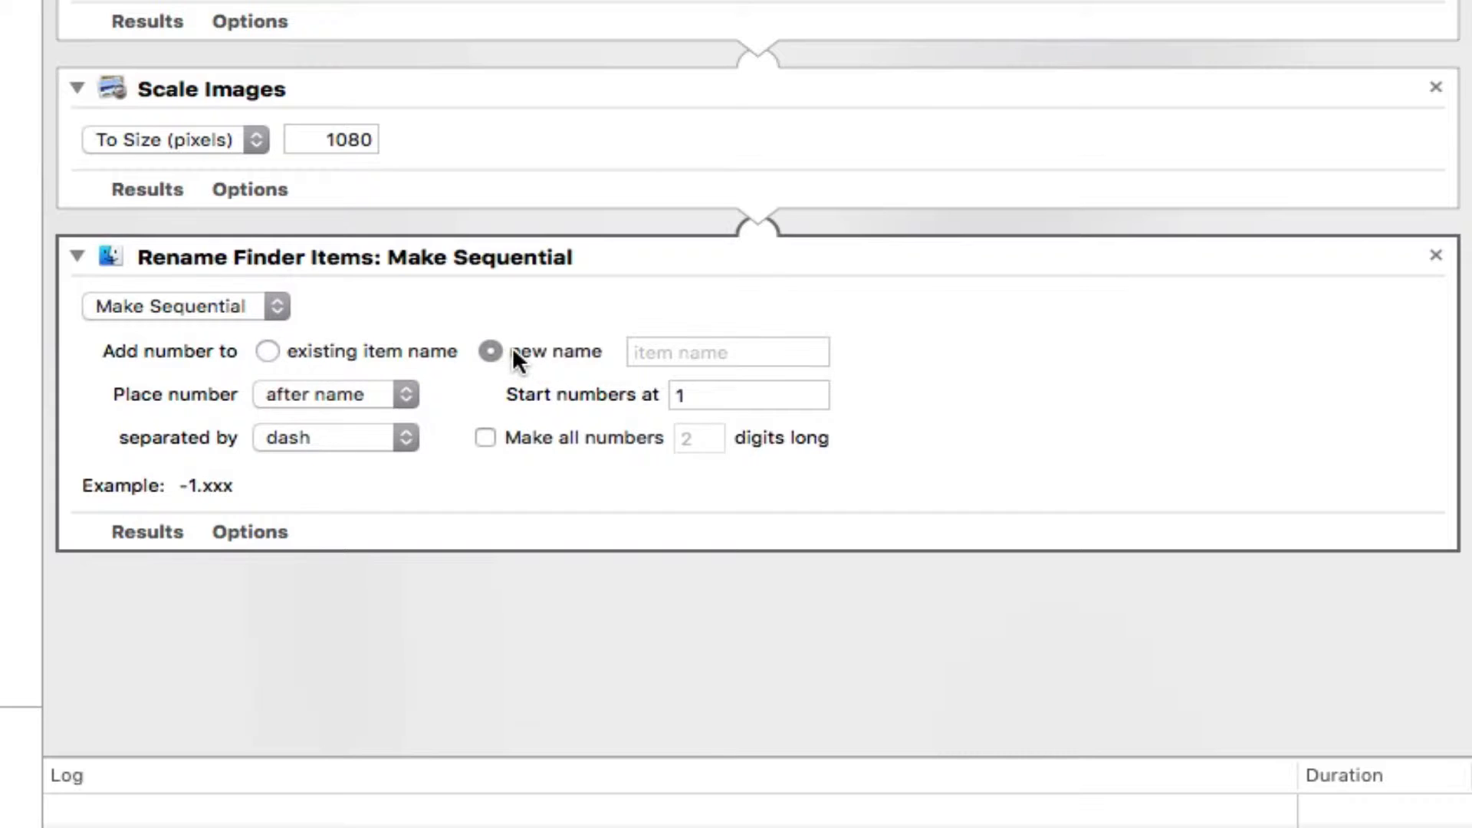
{"action": "left_click", "coordinate": [662, 351]}
{"action": "type", "text": "a"}
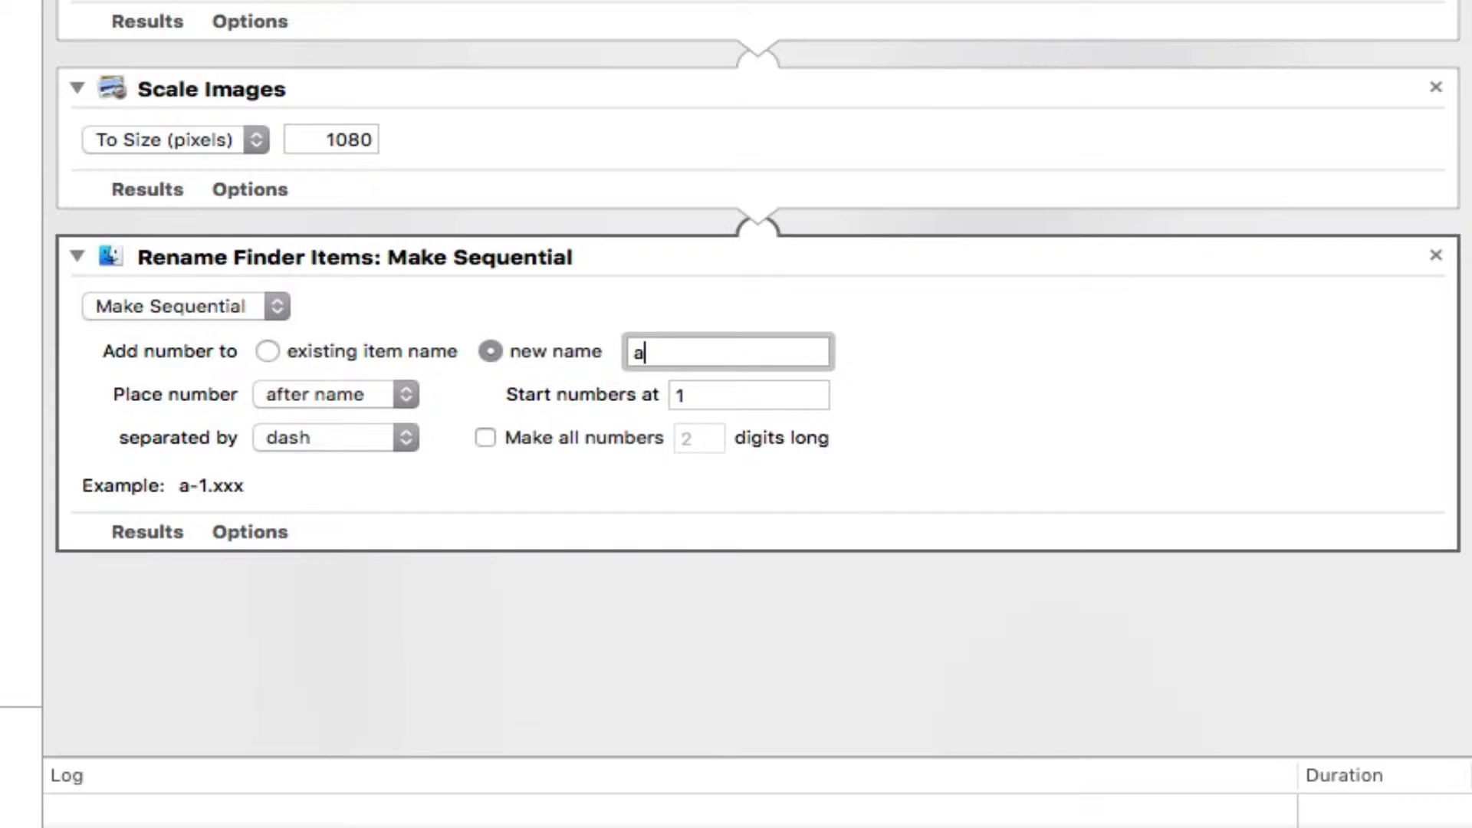
{"action": "type", "text": "nimation"}
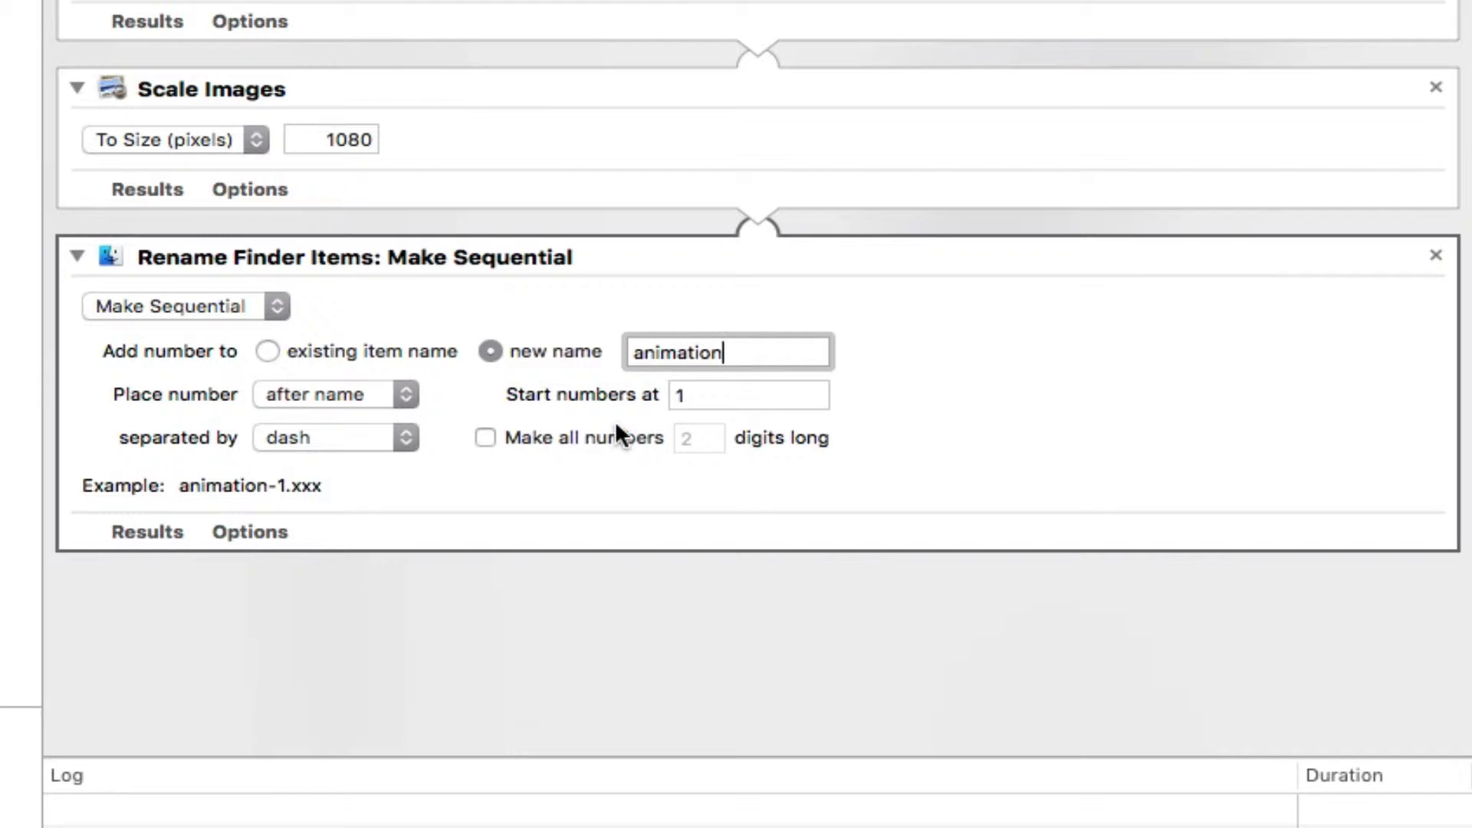
{"action": "left_click", "coordinate": [494, 434]}
{"action": "left_click", "coordinate": [674, 434]}
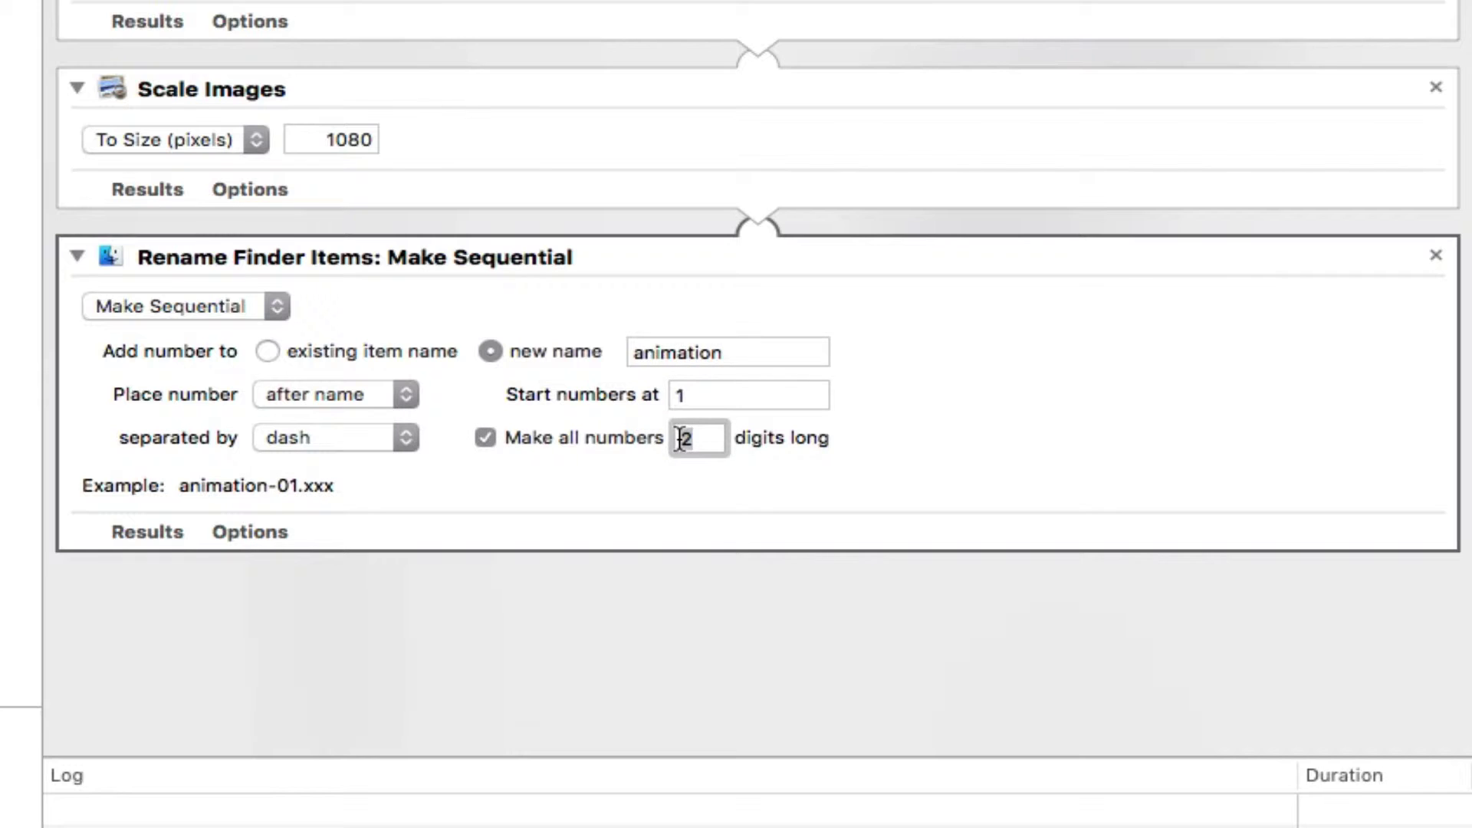
{"action": "type", "text": "4"}
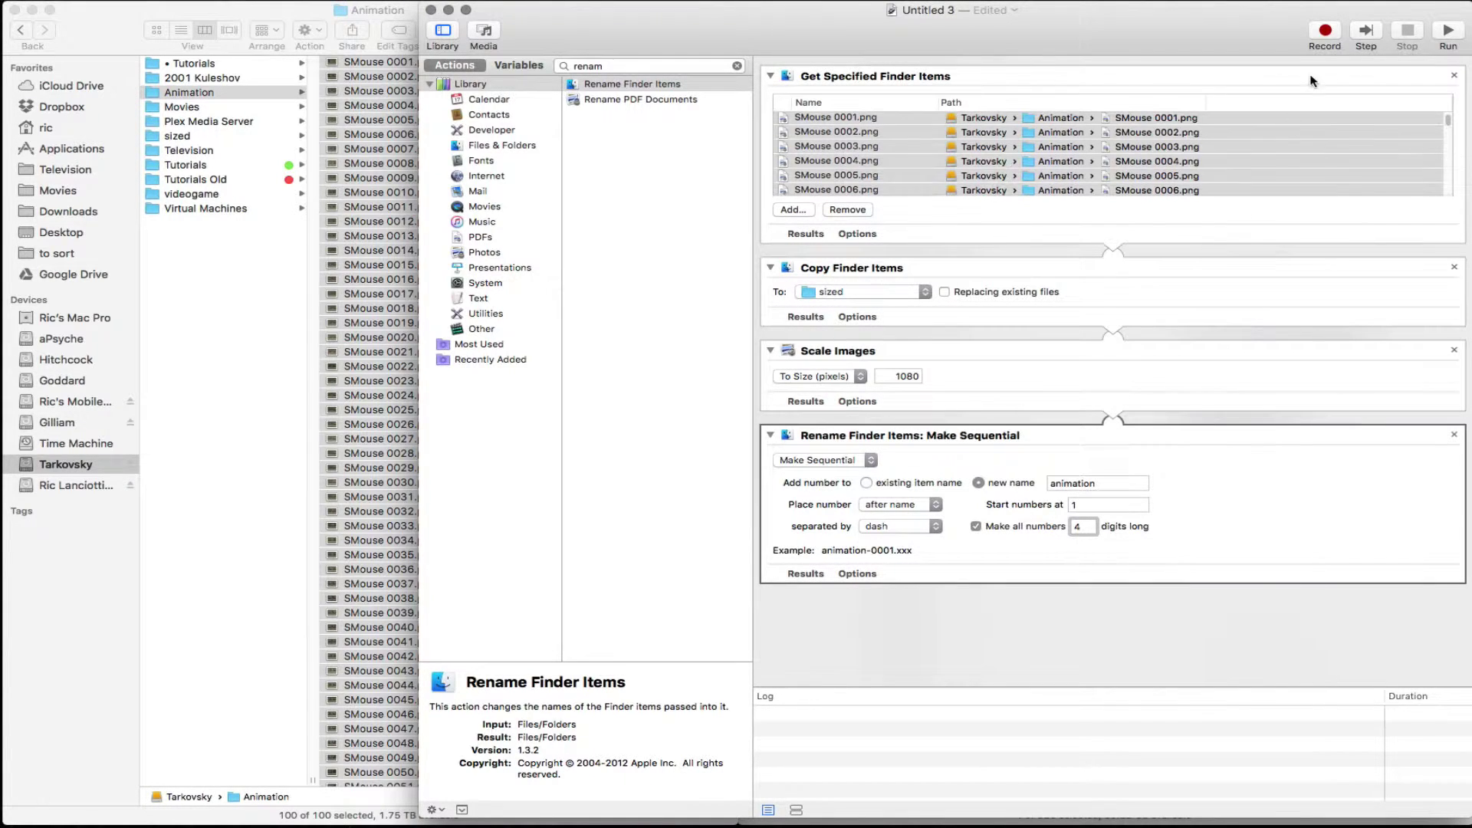
Run the four-step workflow and let the log report it completed in about 14 seconds.
{"action": "left_click", "coordinate": [1448, 31]}
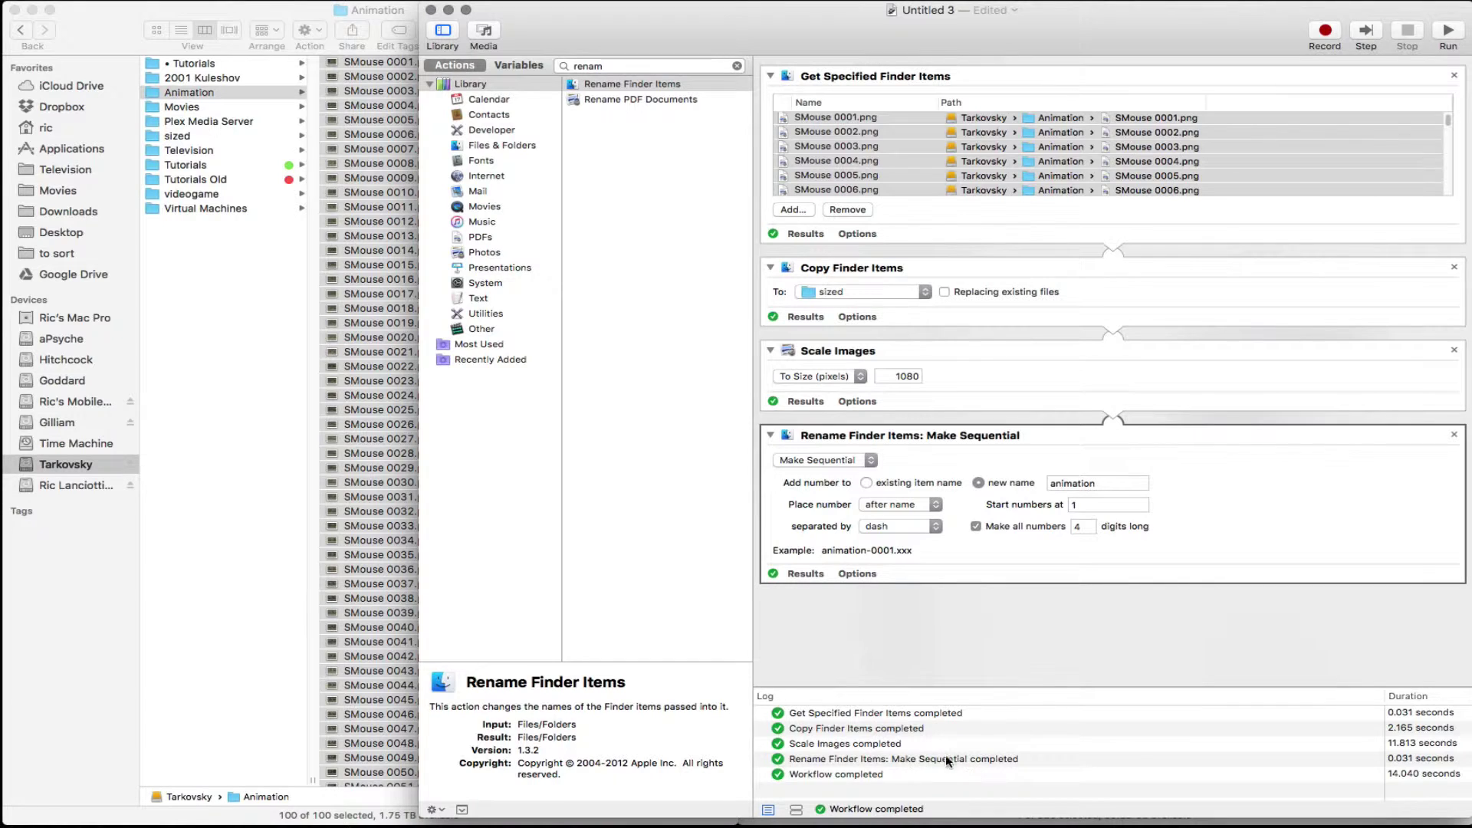
{"action": "left_click", "coordinate": [204, 139]}
{"action": "left_click", "coordinate": [203, 137]}
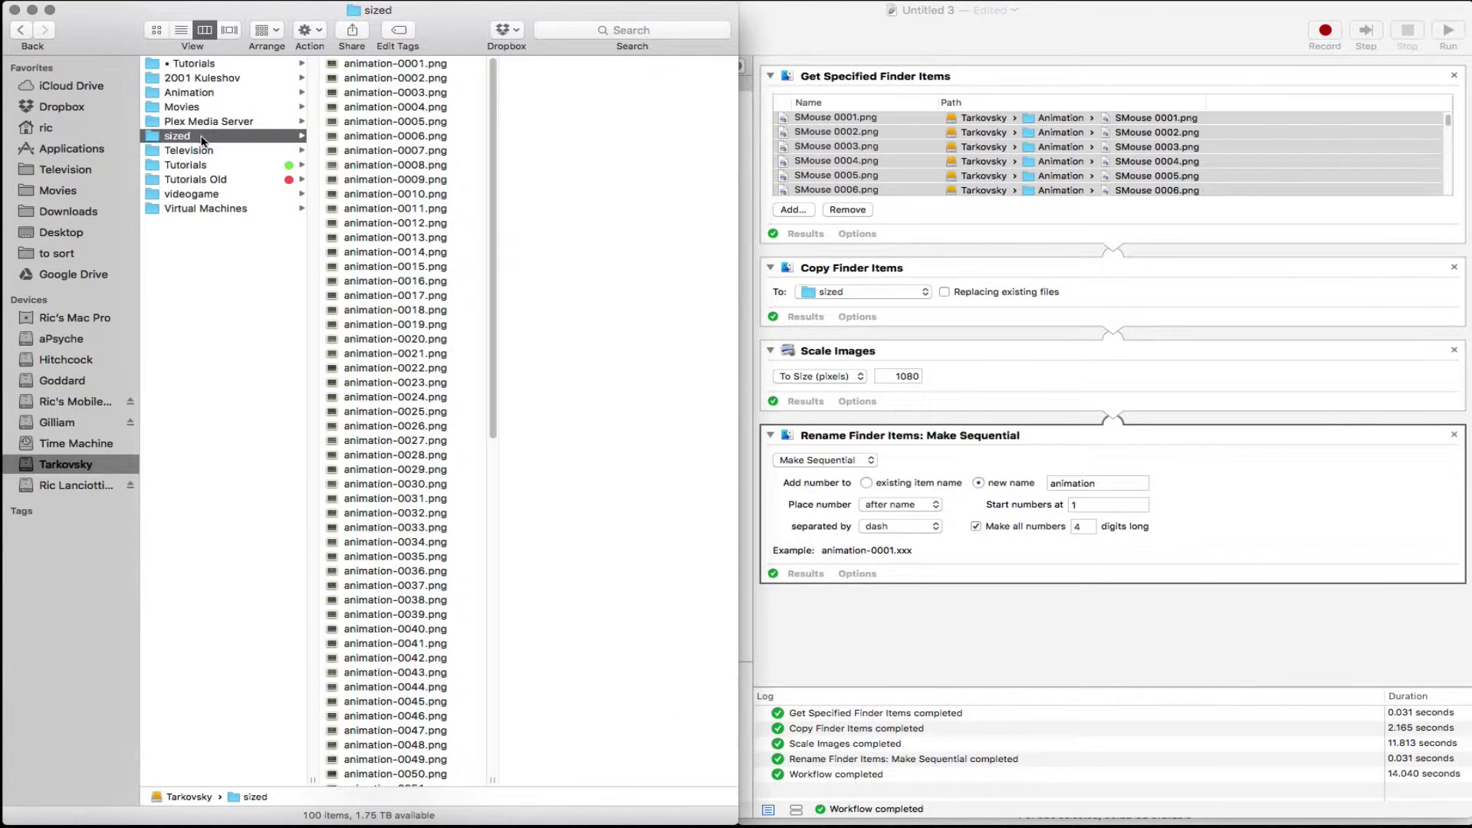
{"action": "scroll", "coordinate": [439, 596], "scroll_direction": "down", "scroll_amount": 5}
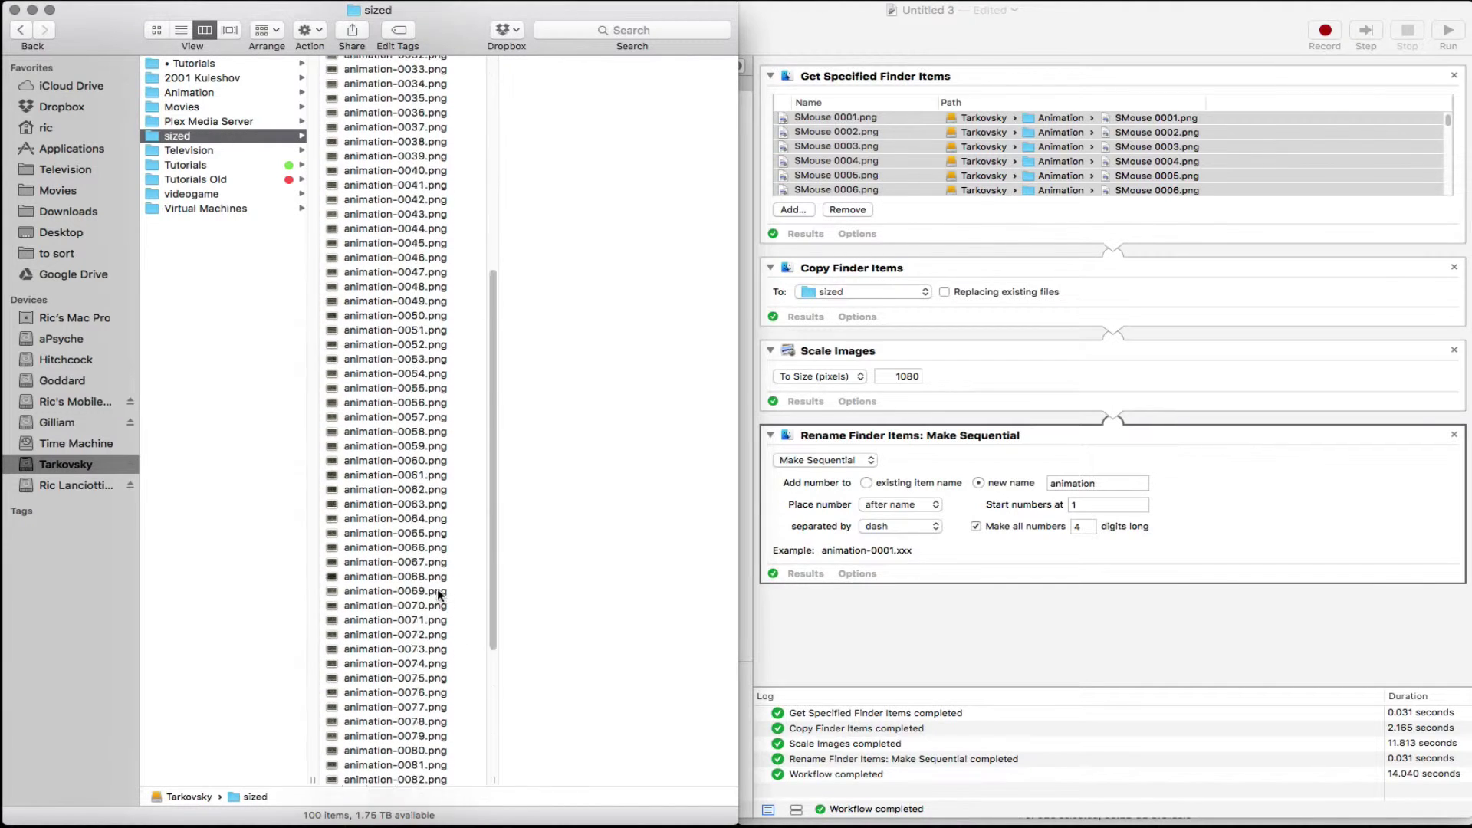
{"action": "scroll", "coordinate": [414, 536], "scroll_direction": "up", "scroll_amount": 5}
{"action": "left_click", "coordinate": [394, 496]}
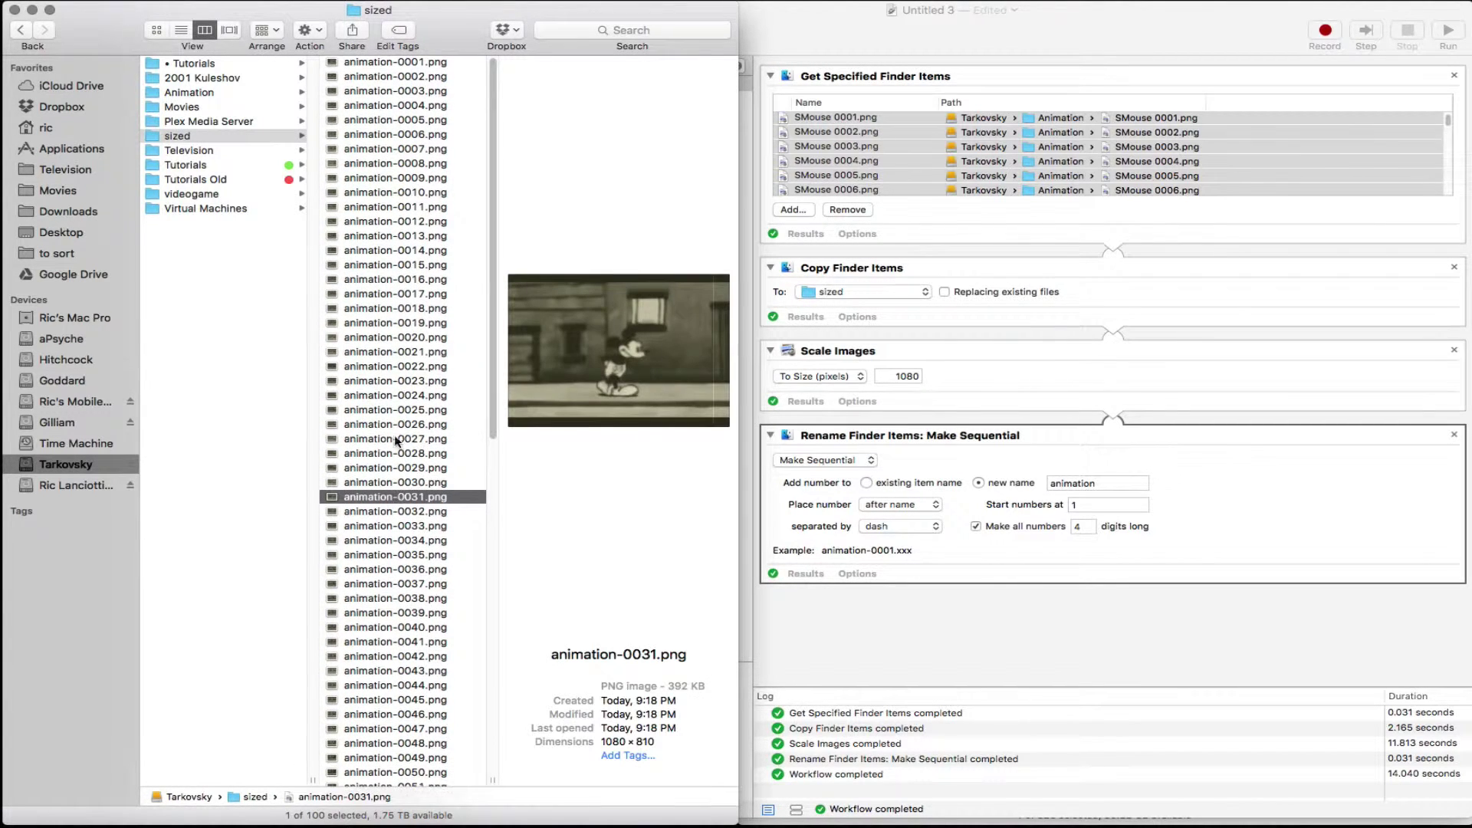
{"action": "left_click", "coordinate": [411, 66]}
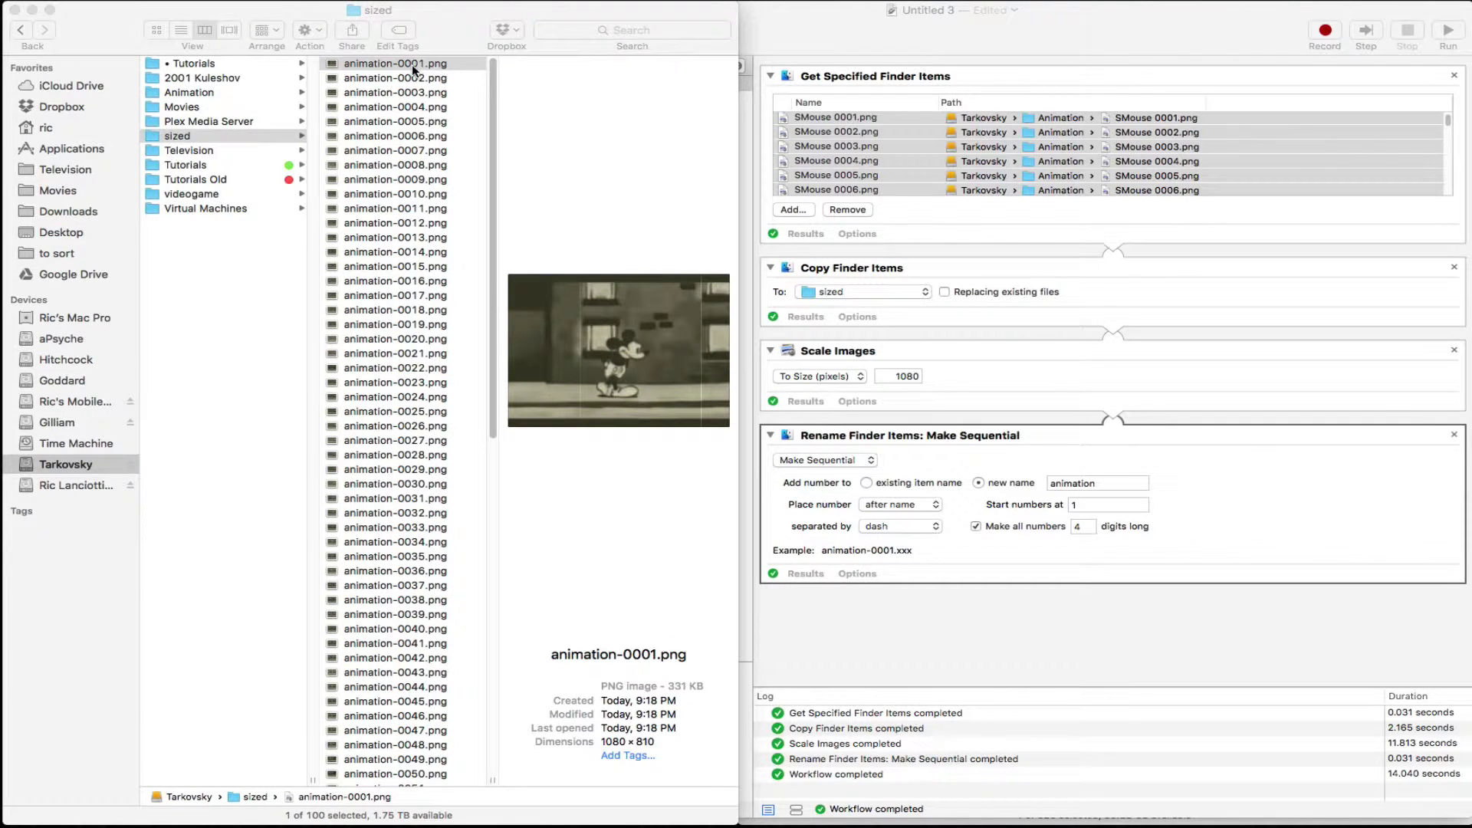
{"action": "key", "text": "super+o"}
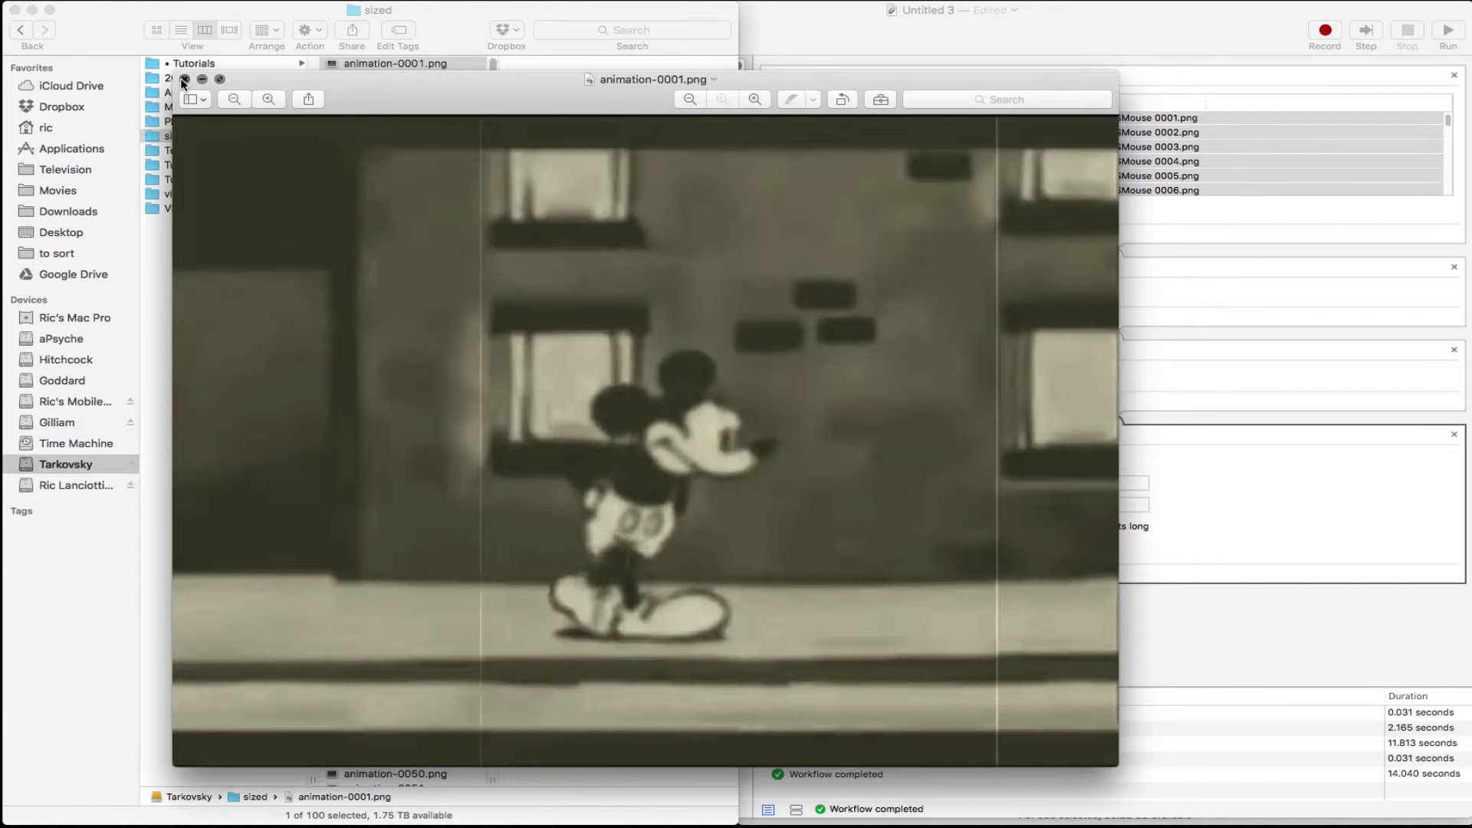
{"action": "left_click", "coordinate": [184, 79]}
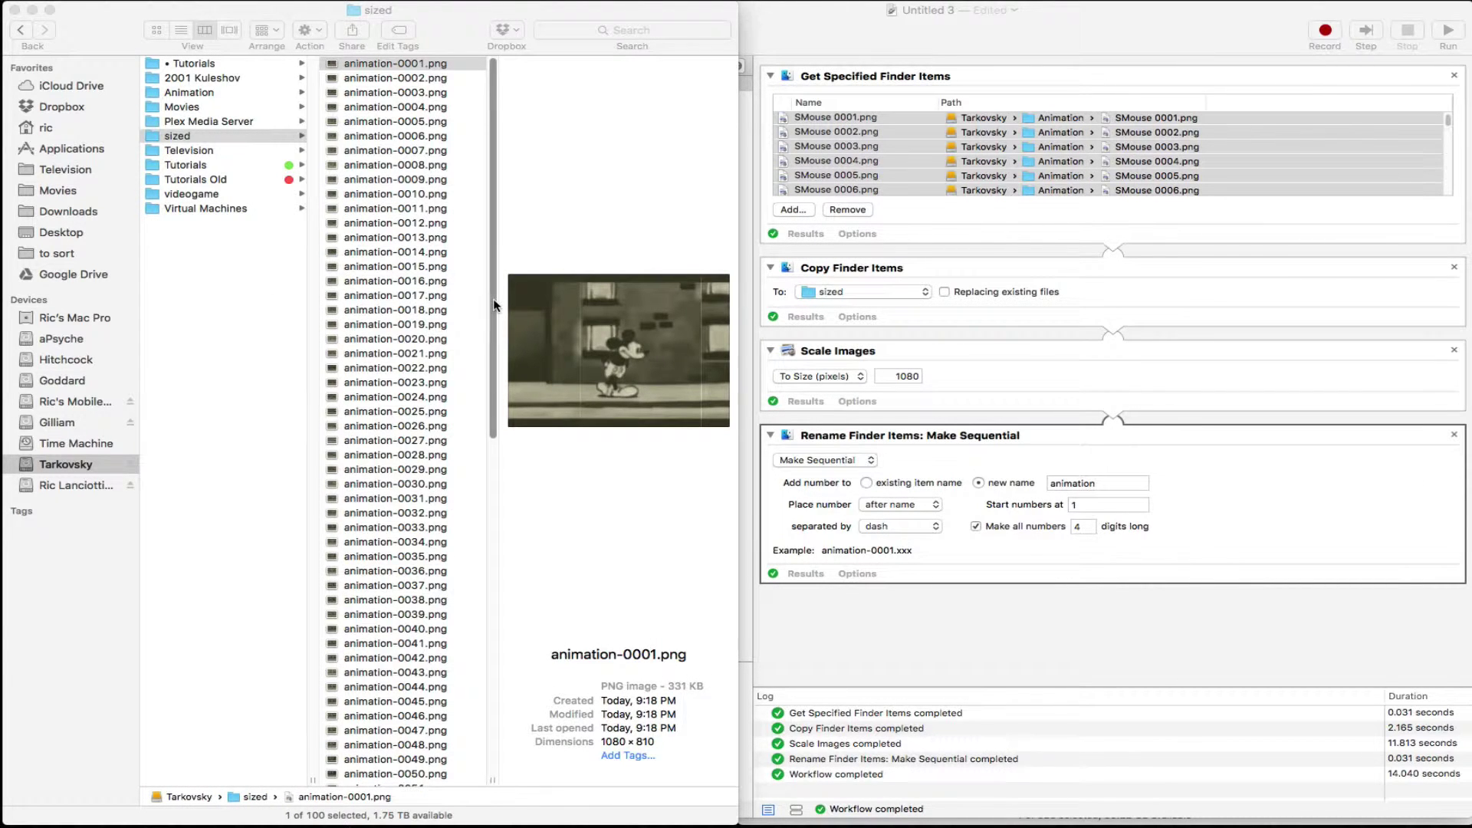
Close the Automator workflow, deleting it unsaved, and switch to the Premiere Pro project.
{"action": "left_click", "coordinate": [786, 11]}
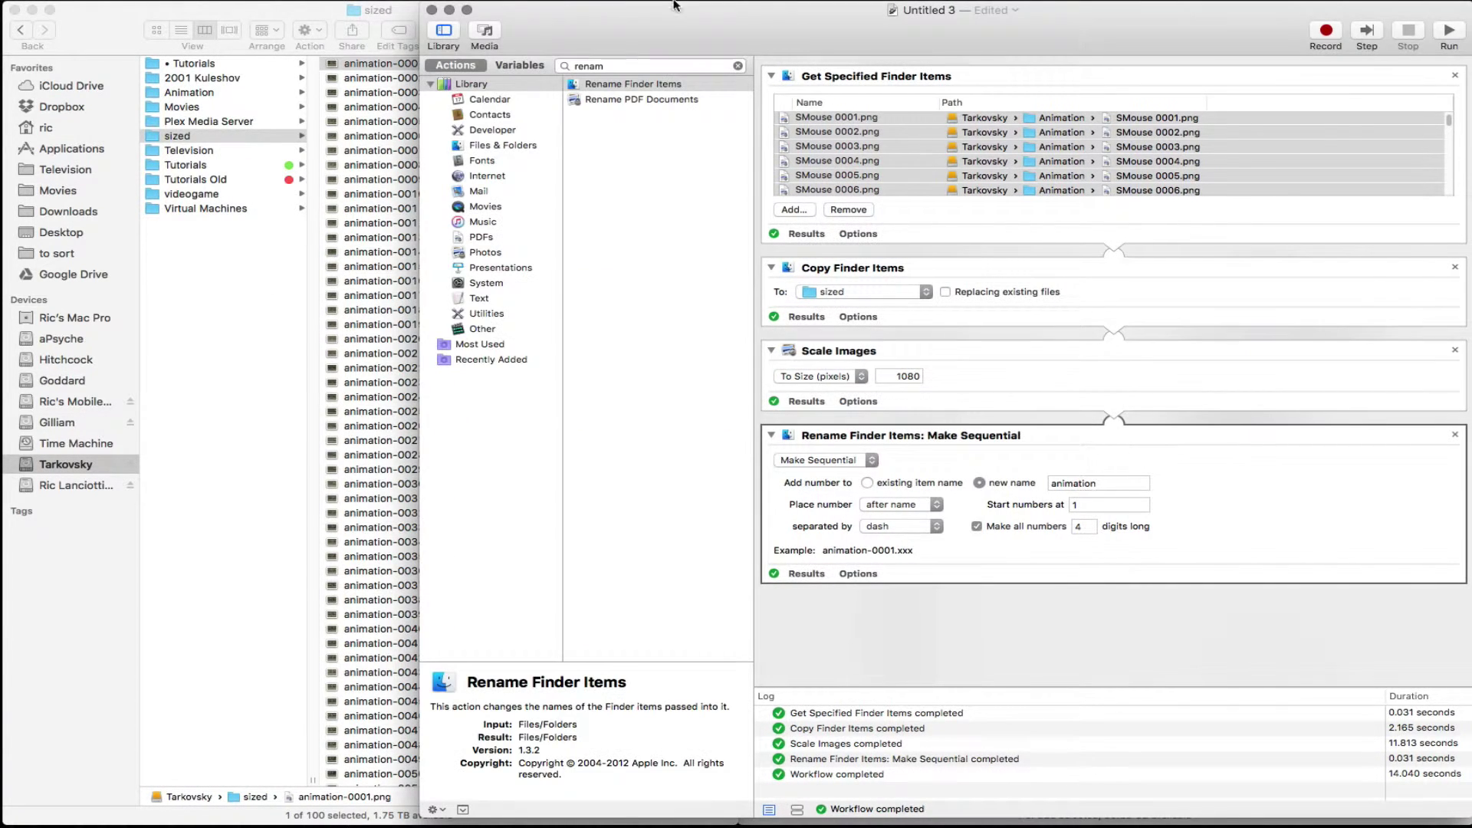
{"action": "left_click", "coordinate": [432, 10]}
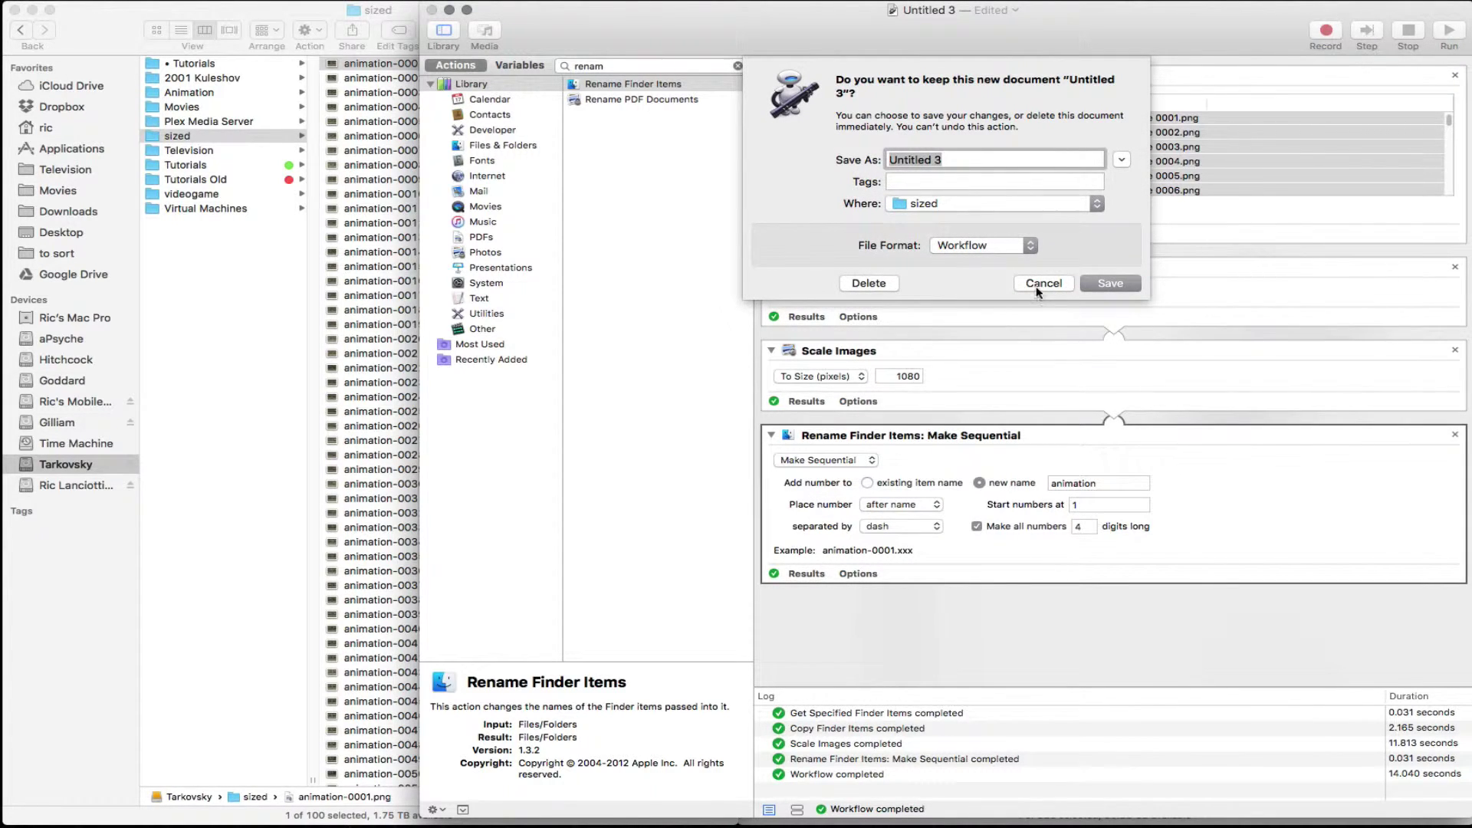
{"action": "left_click", "coordinate": [877, 283]}
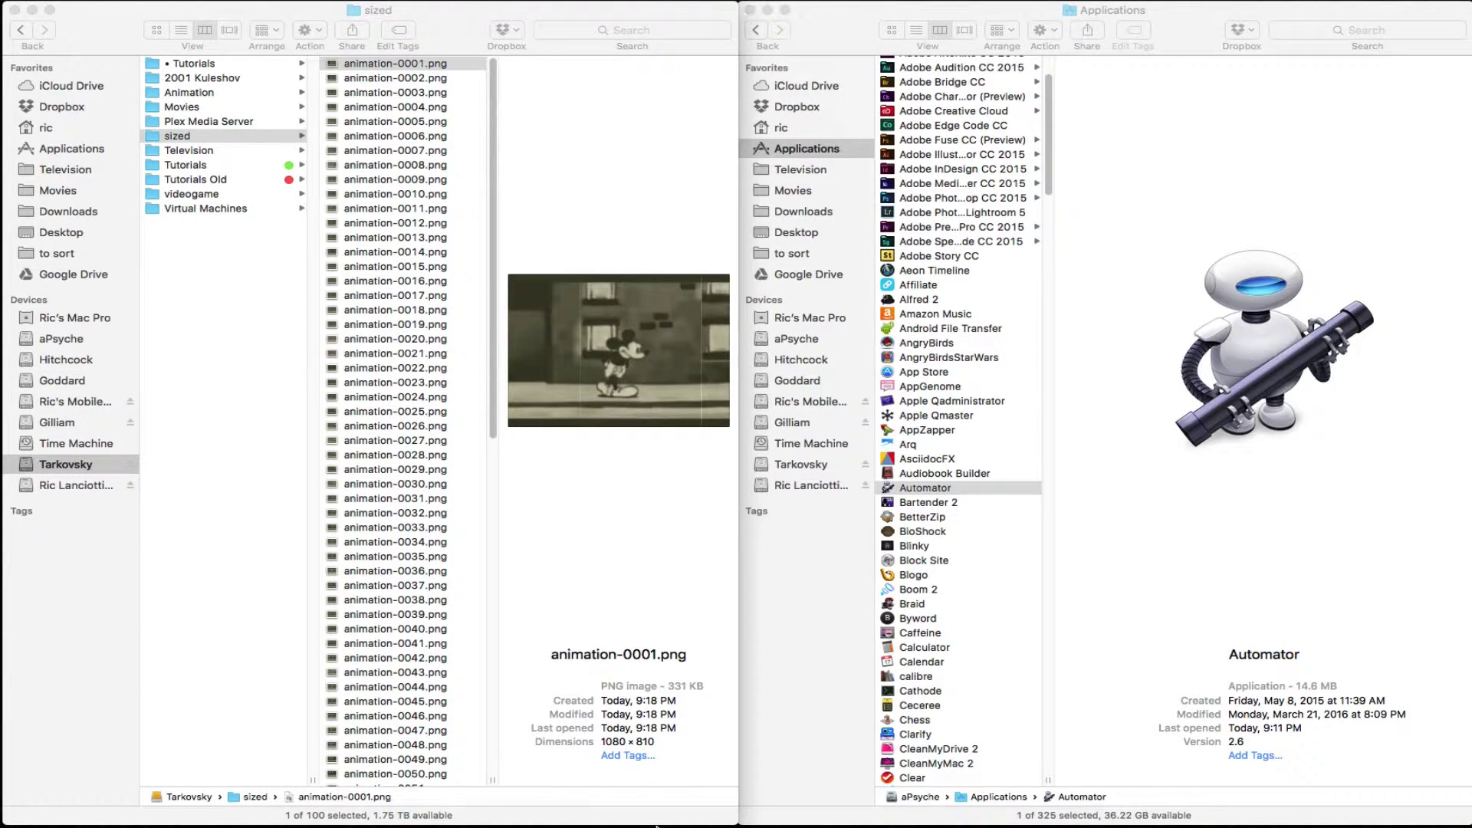
{"action": "mouse_move", "coordinate": [831, 807]}
{"action": "left_click", "coordinate": [913, 801]}
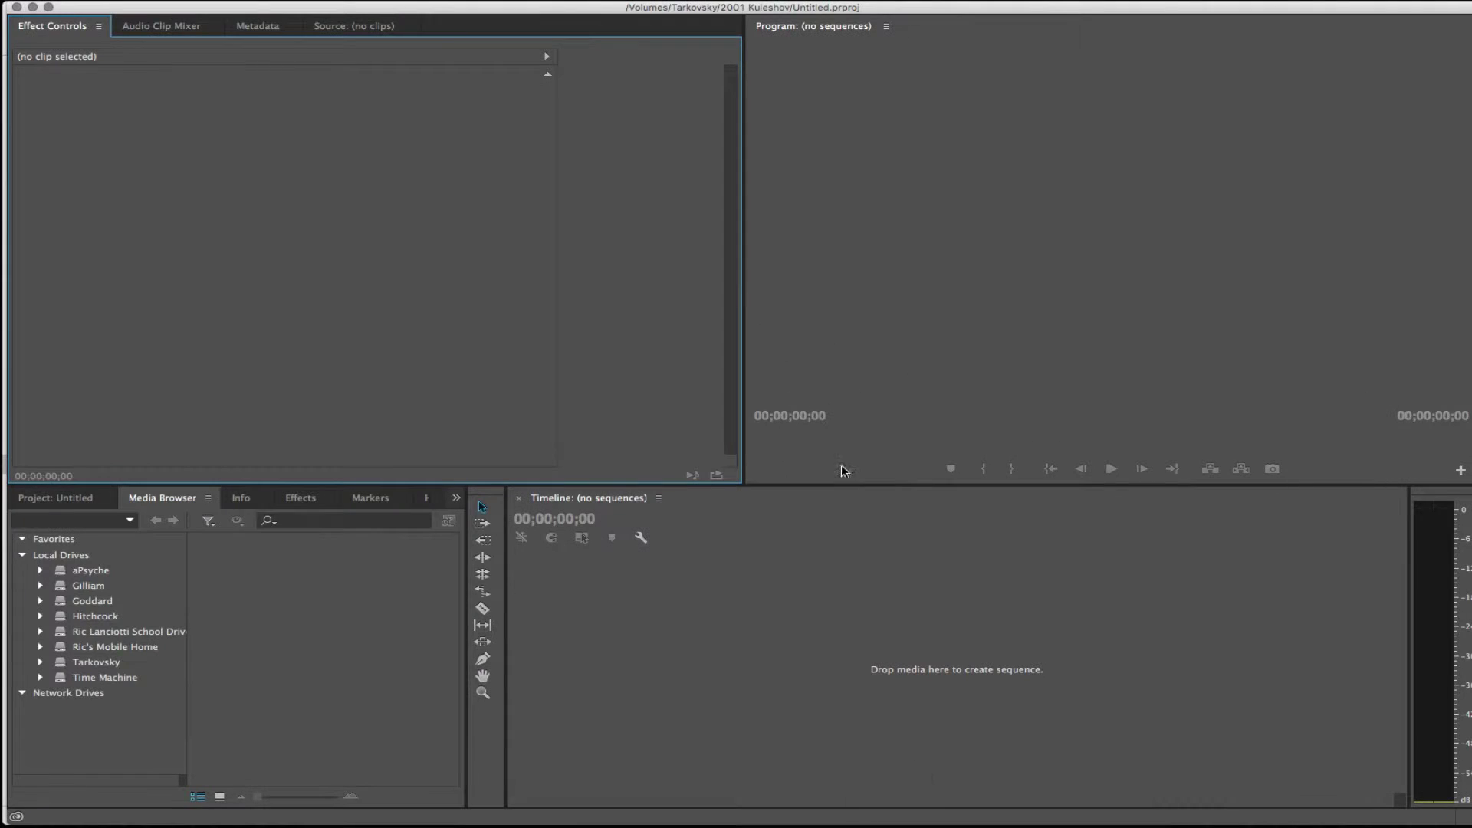
Import animation-0001.png from Tarkovsky > sized with Image Sequence ticked, as one clip.
{"action": "left_click", "coordinate": [175, 2]}
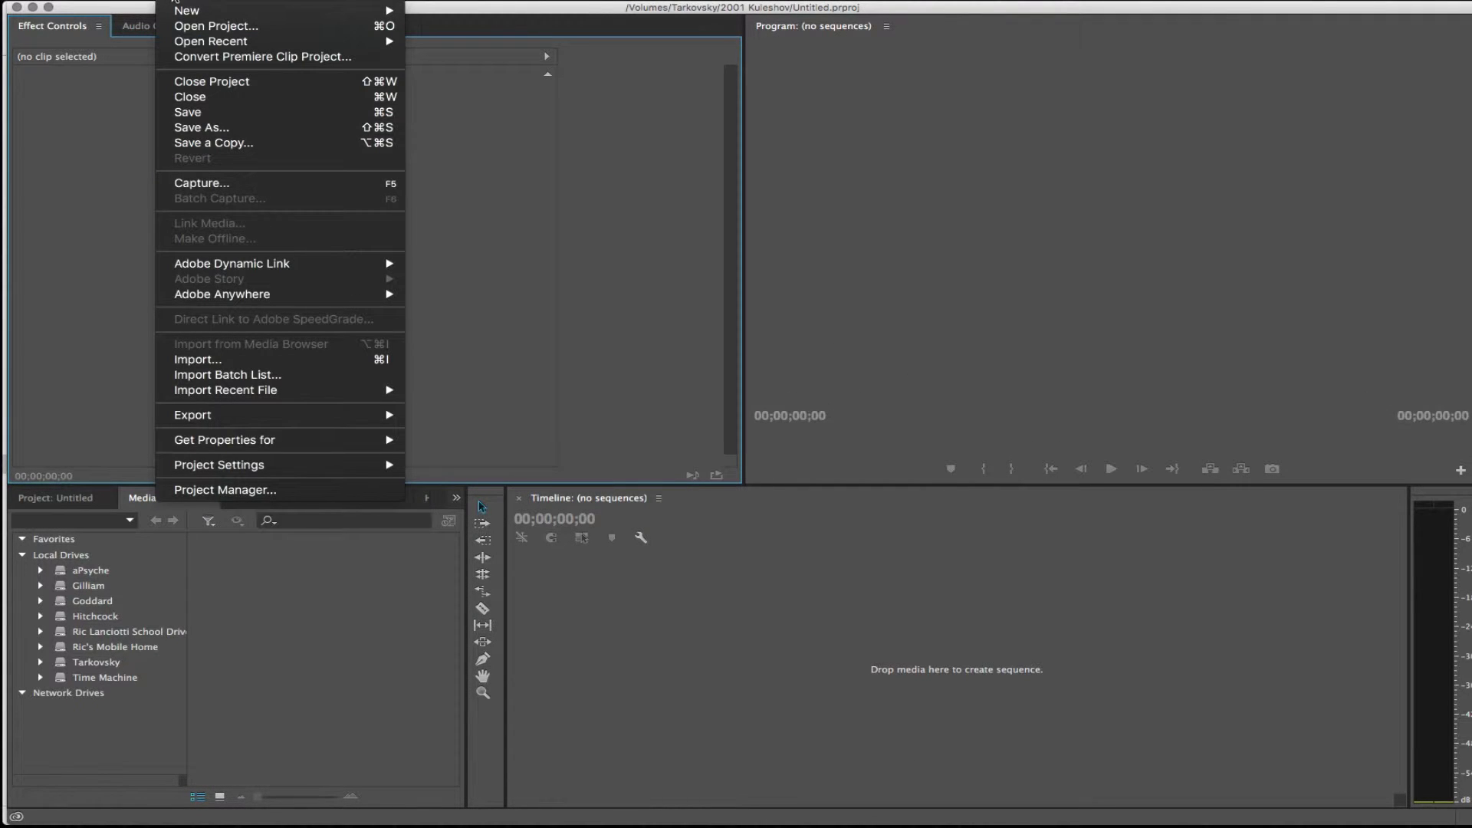
{"action": "left_click", "coordinate": [357, 360]}
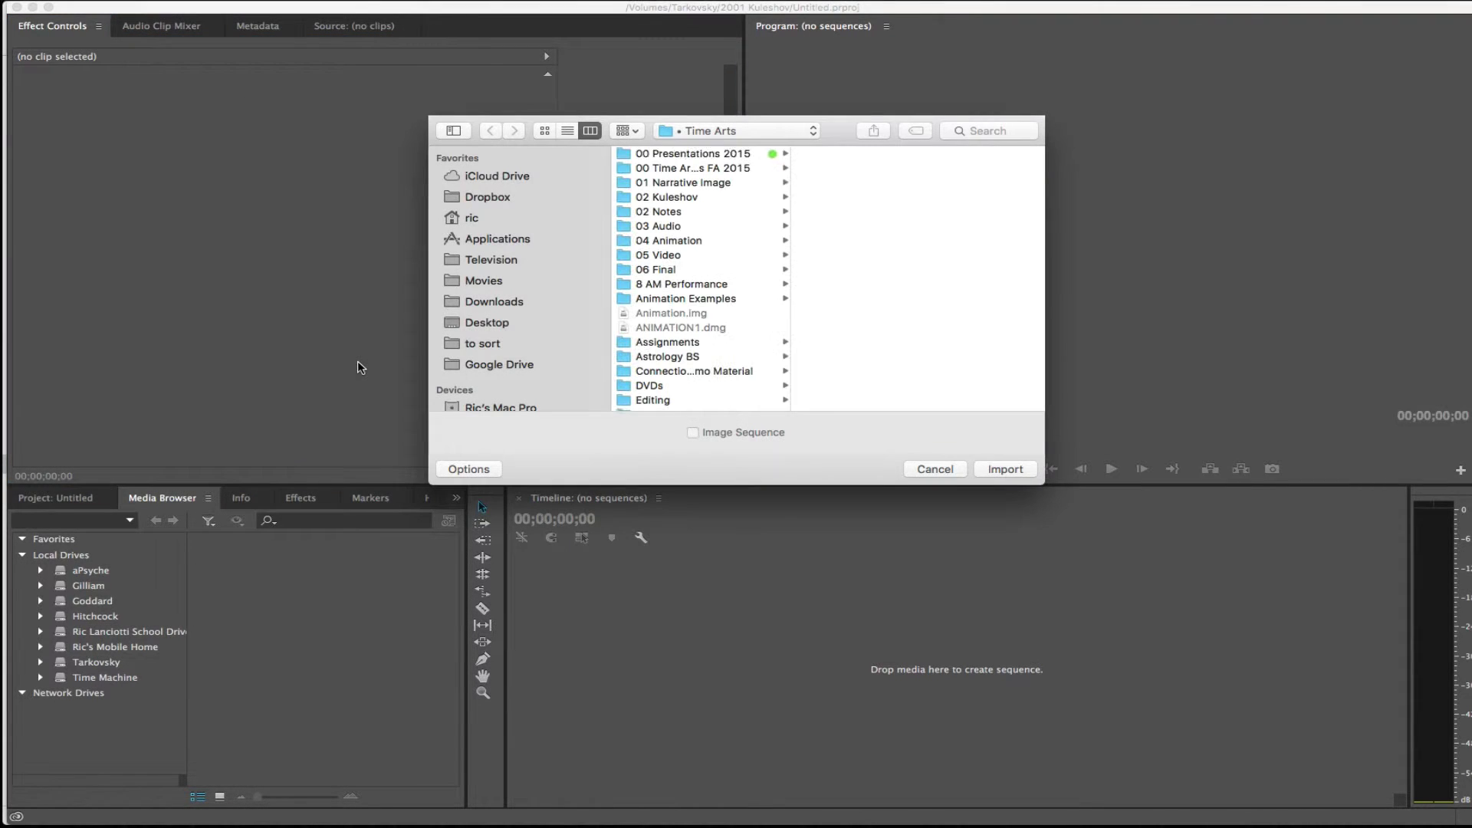
{"action": "scroll", "coordinate": [494, 360], "scroll_direction": "down", "scroll_amount": 4}
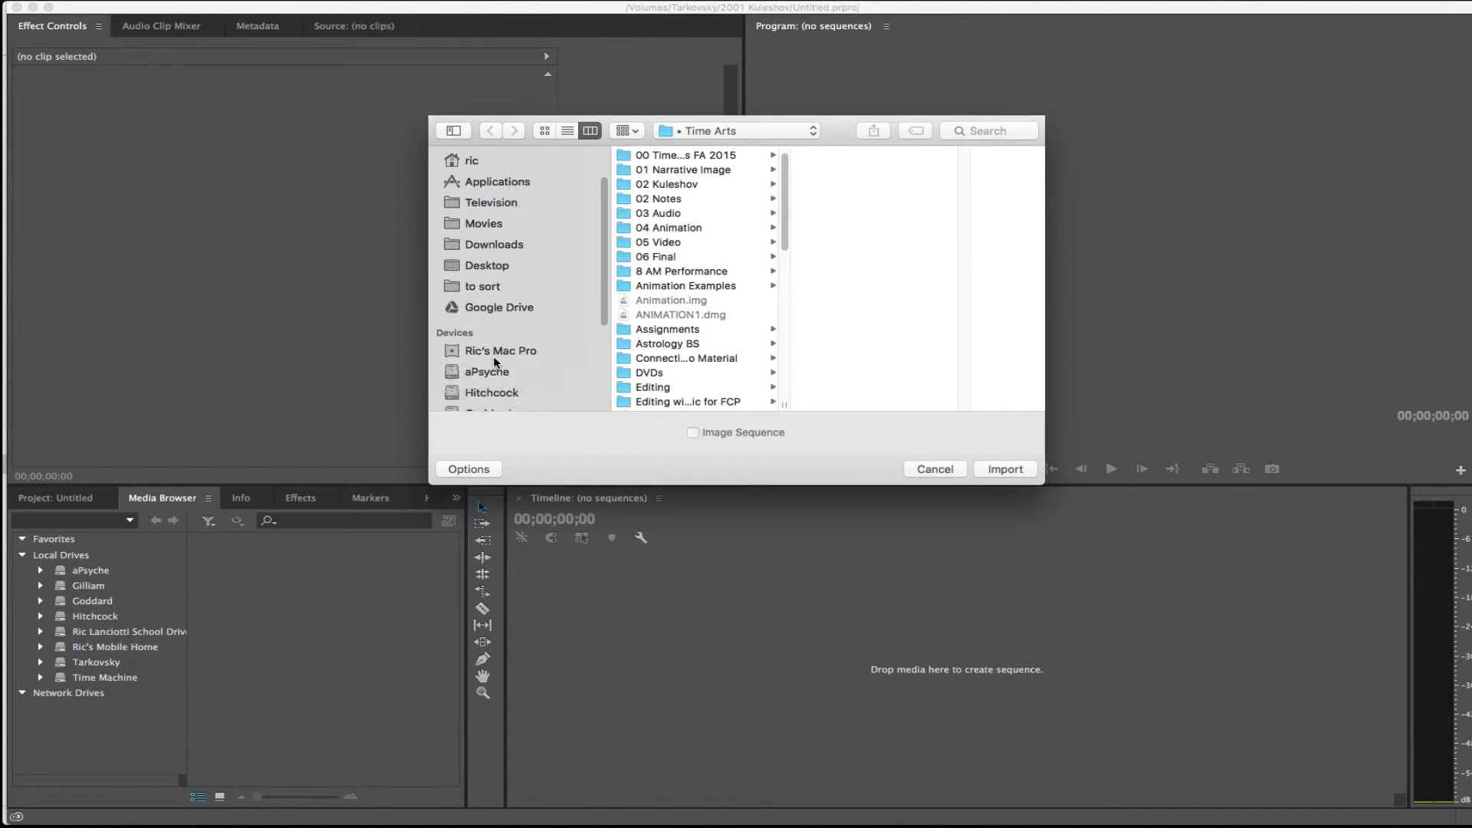
{"action": "scroll", "coordinate": [499, 376], "scroll_direction": "down", "scroll_amount": 3}
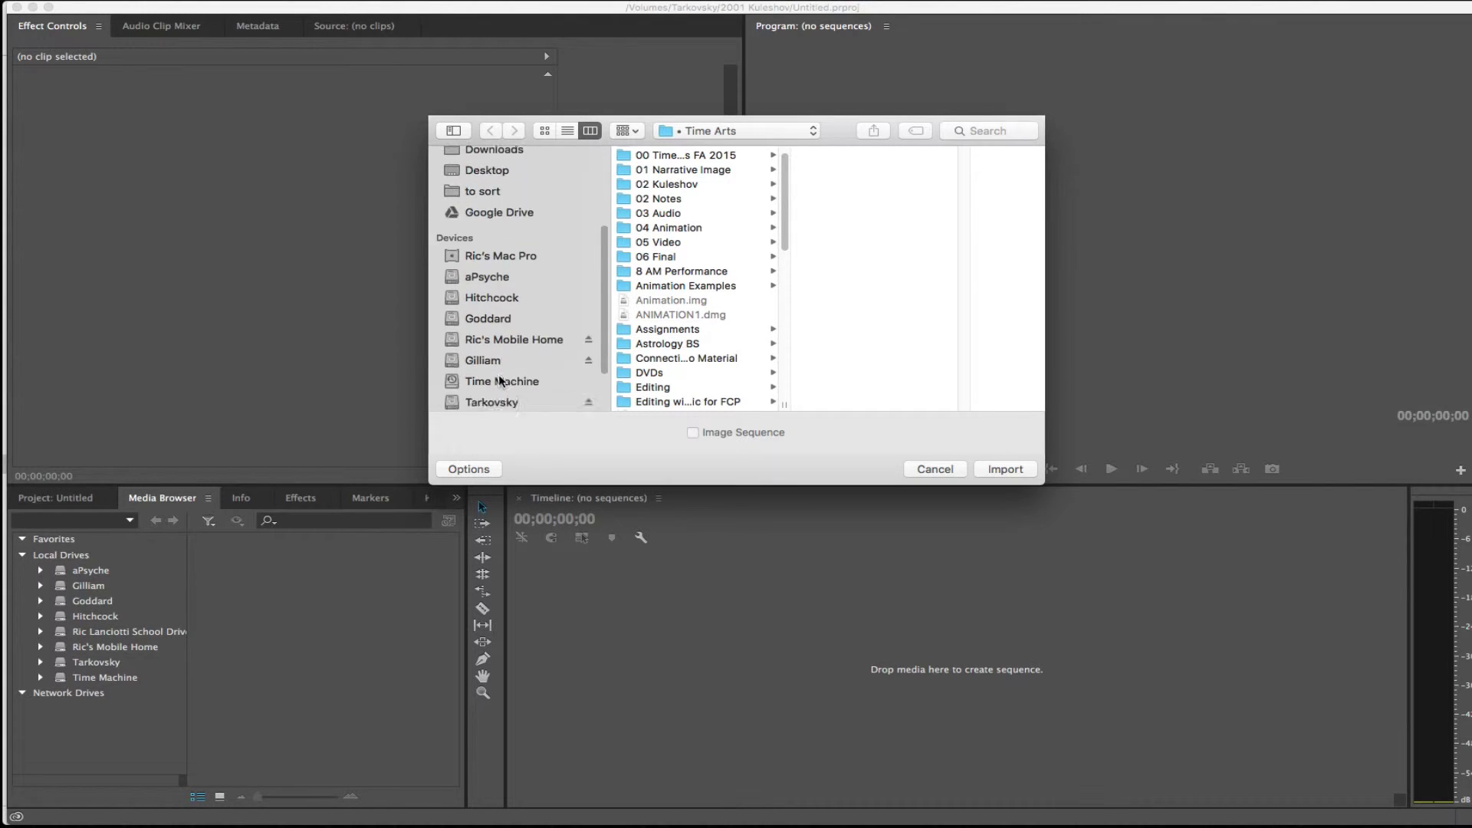
{"action": "left_click", "coordinate": [502, 335]}
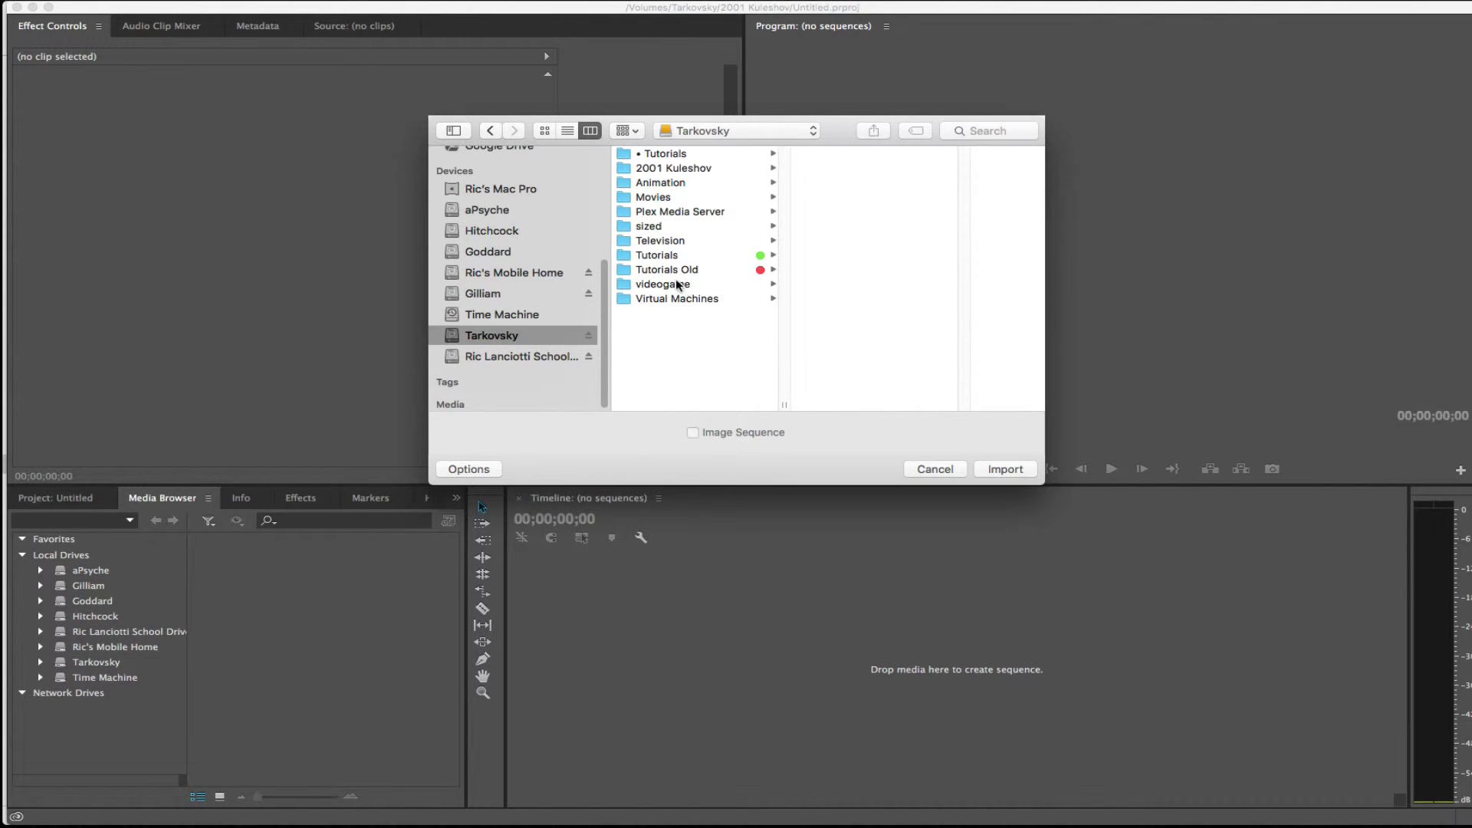
{"action": "scroll", "coordinate": [502, 373], "scroll_direction": "up", "scroll_amount": 1}
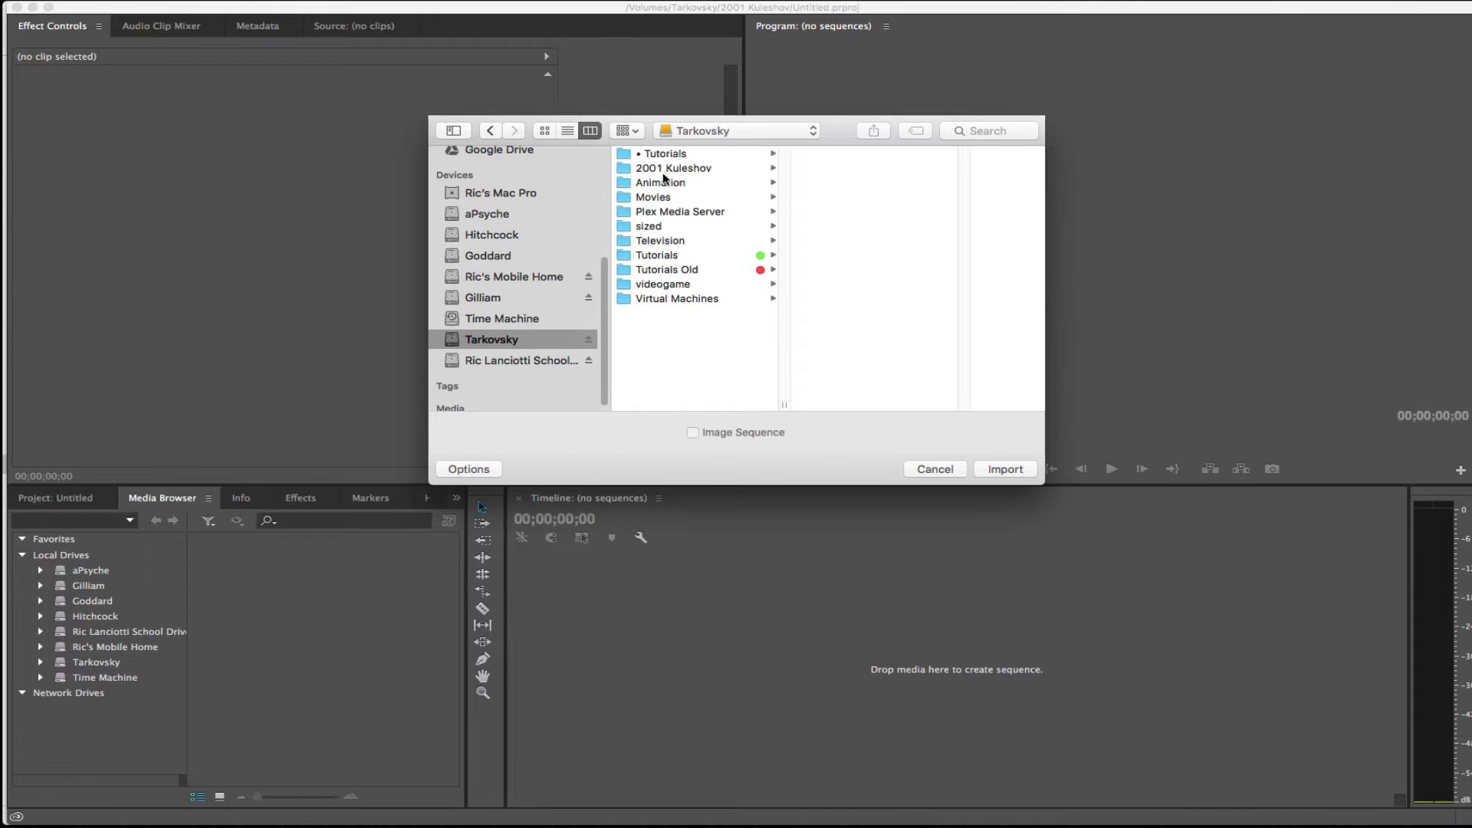
{"action": "left_click", "coordinate": [656, 229]}
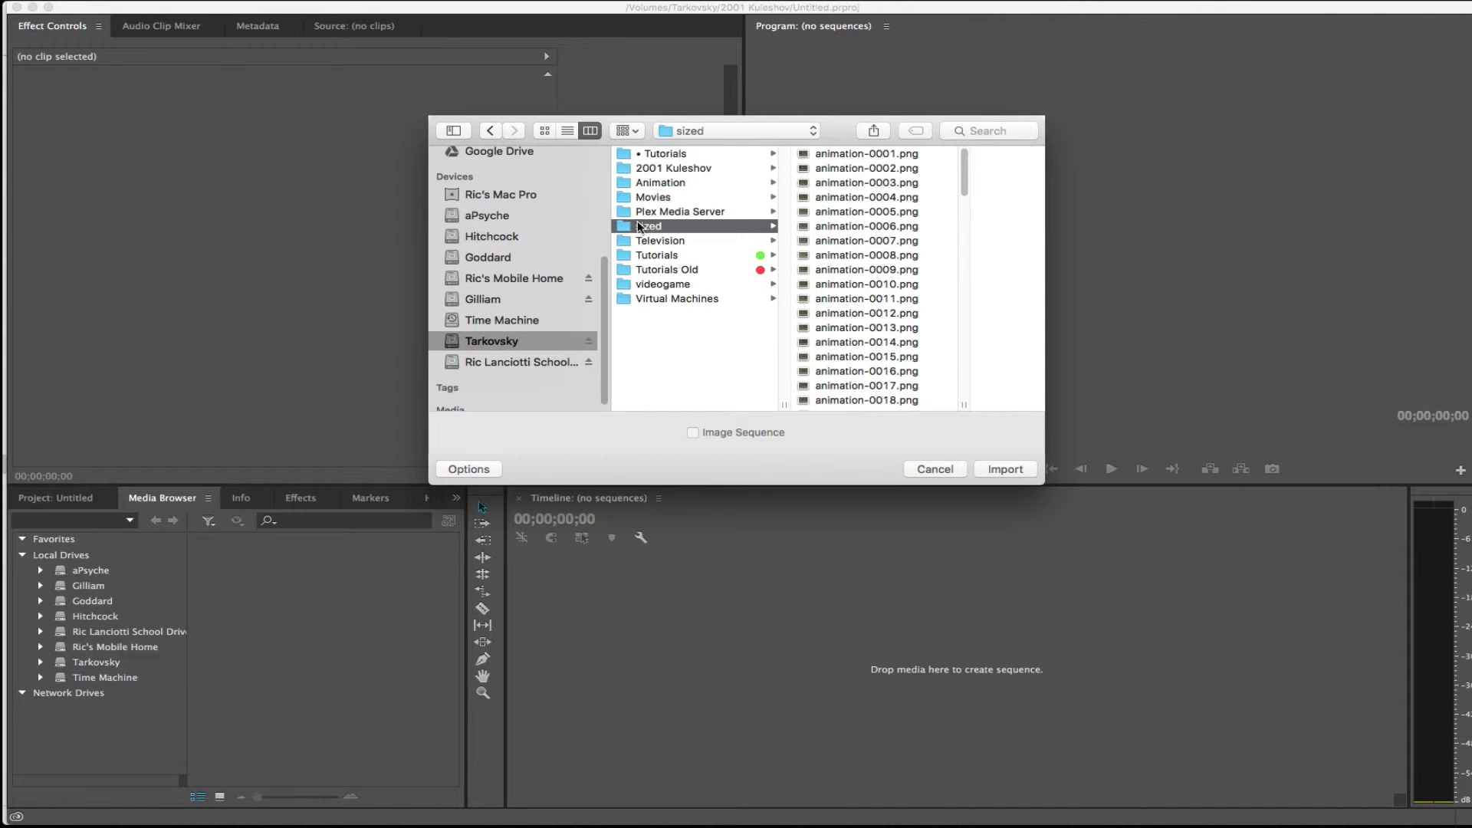
{"action": "left_click", "coordinate": [846, 153]}
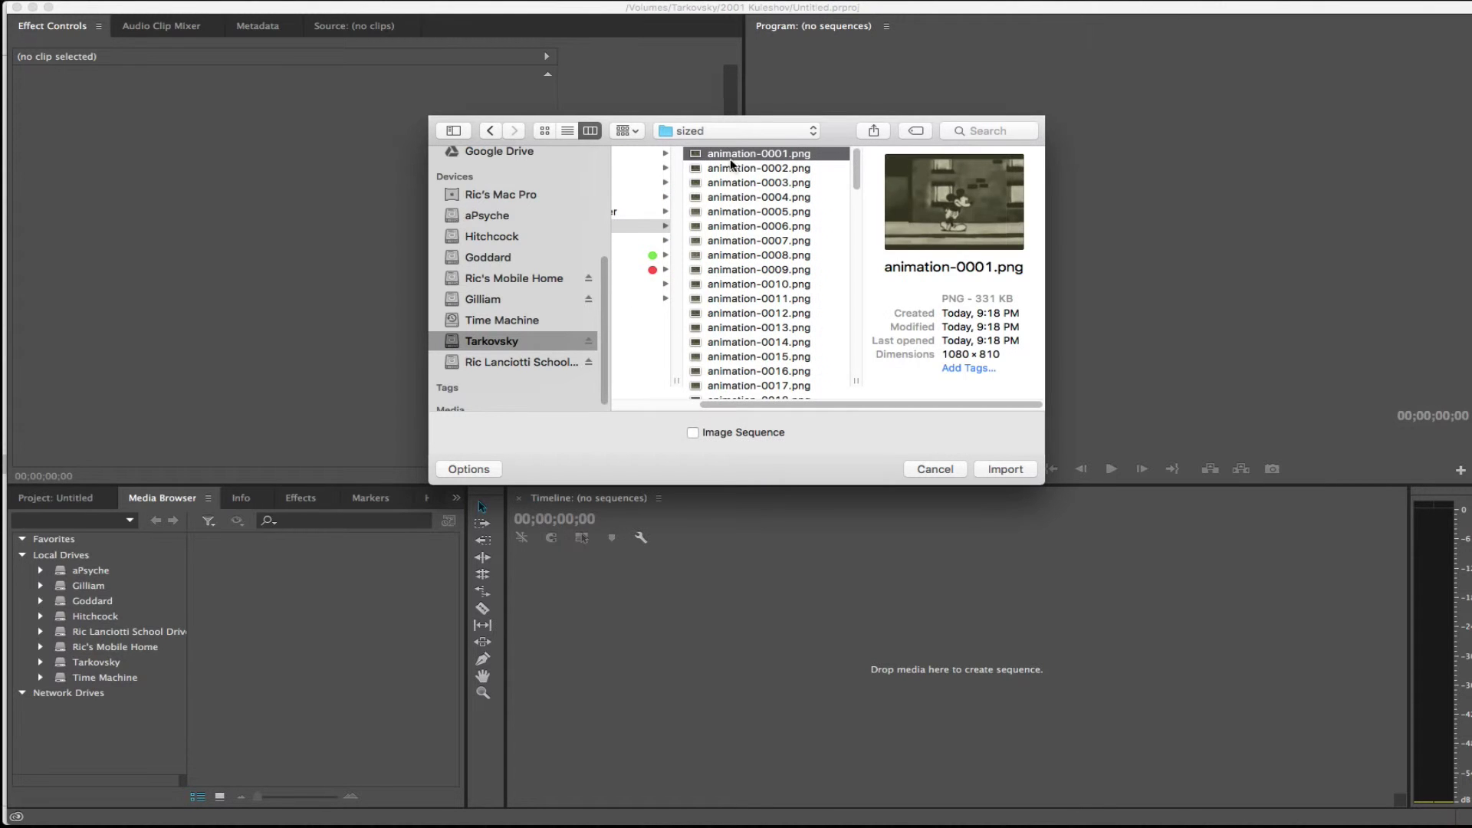
{"action": "left_click", "coordinate": [693, 432]}
{"action": "left_click", "coordinate": [998, 473]}
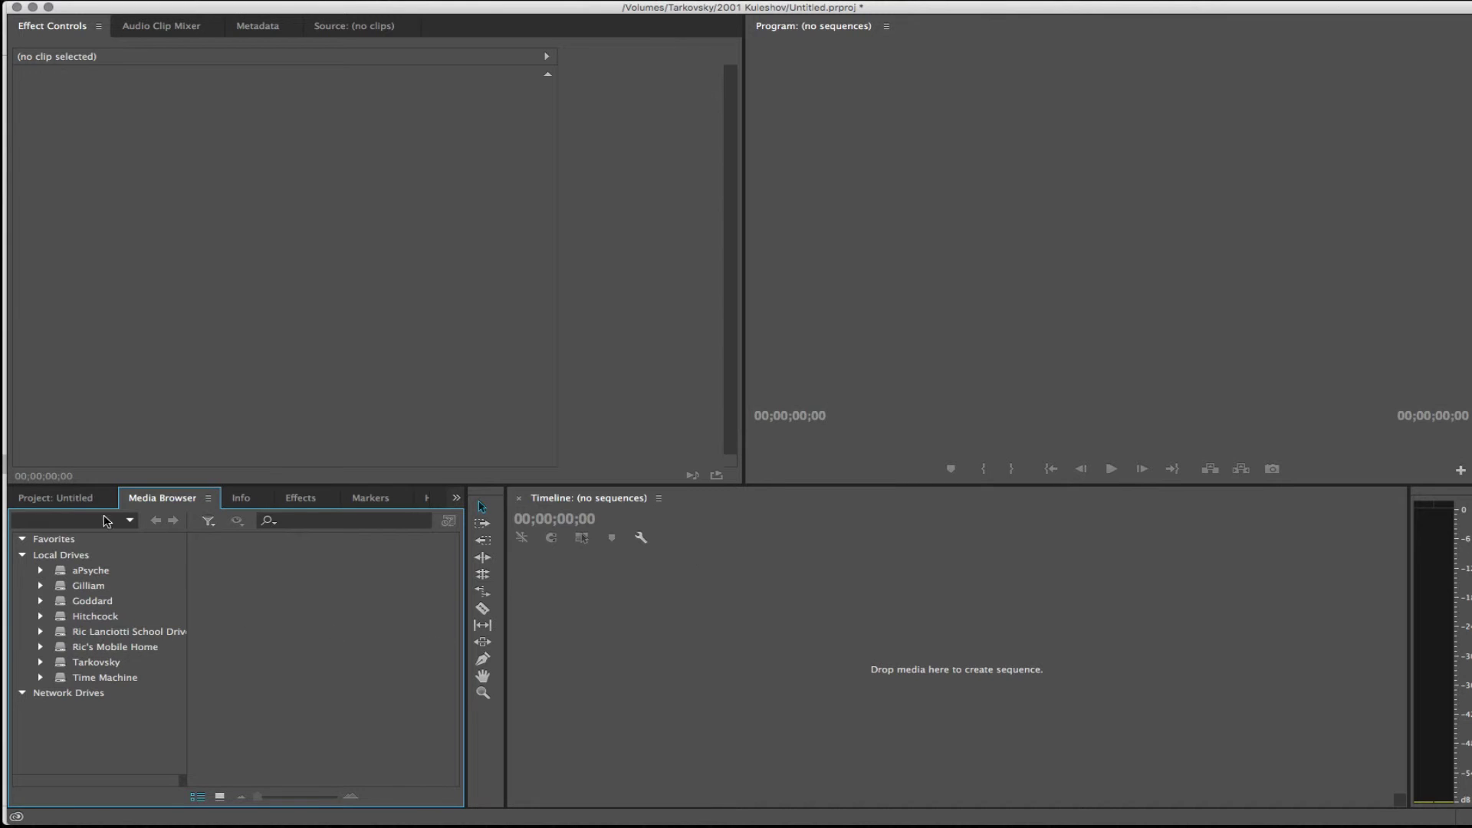
Play the animation-0001 clip in the Source monitor, then drag it to the Timeline as a new sequence.
{"action": "left_click", "coordinate": [67, 498]}
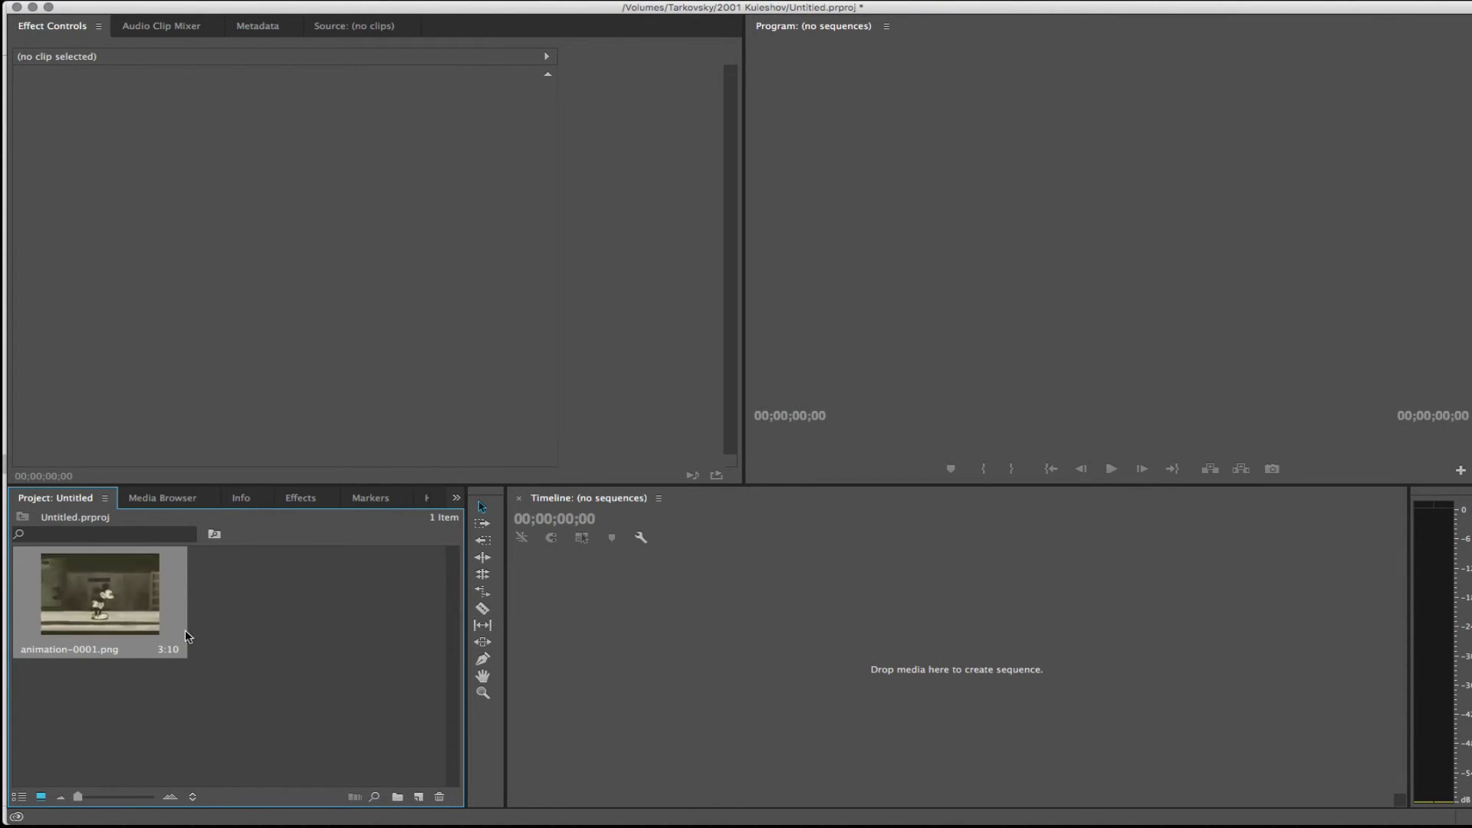
{"action": "double_click", "coordinate": [104, 610]}
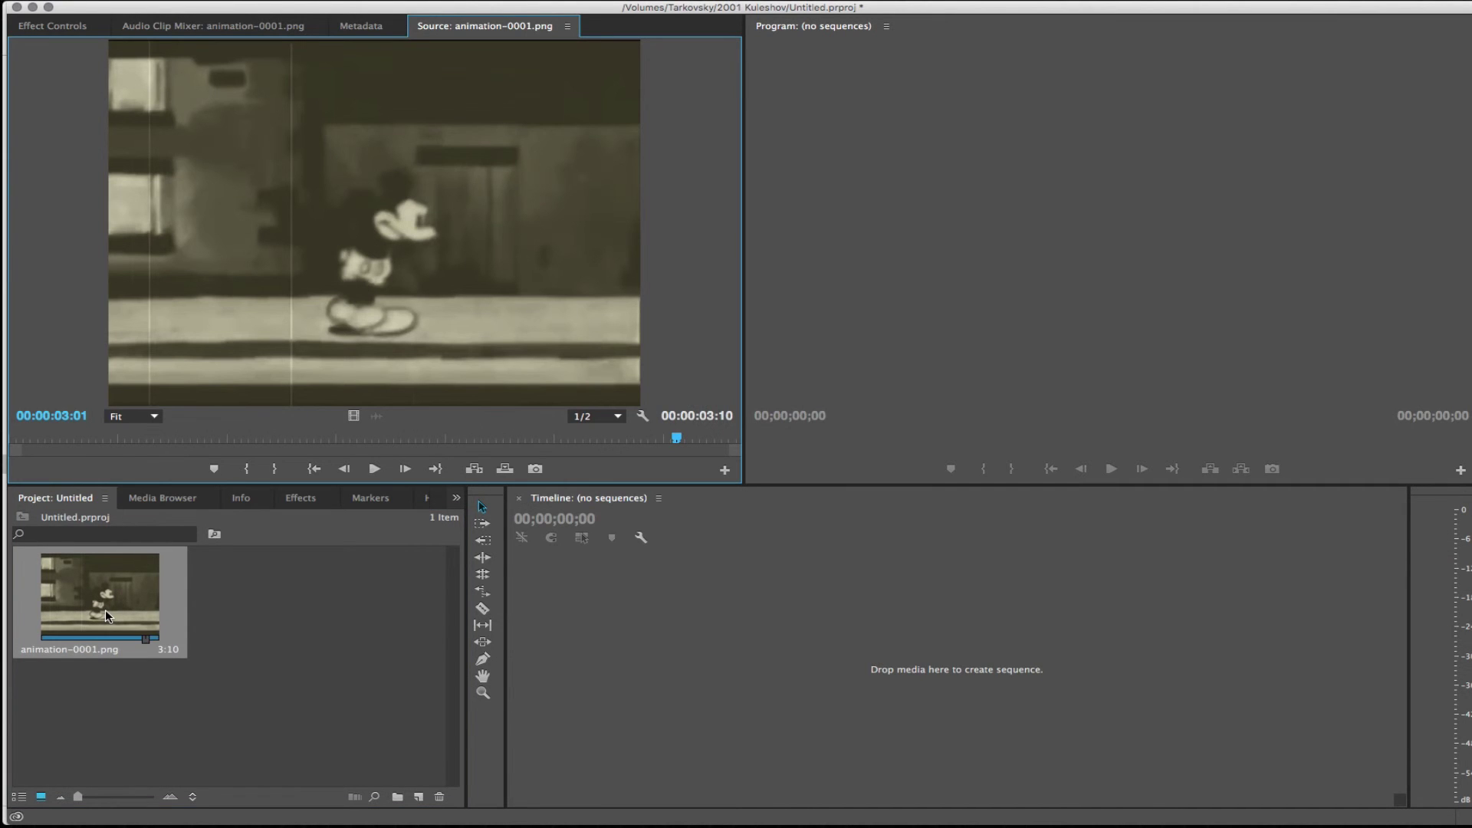
{"action": "left_click", "coordinate": [375, 469]}
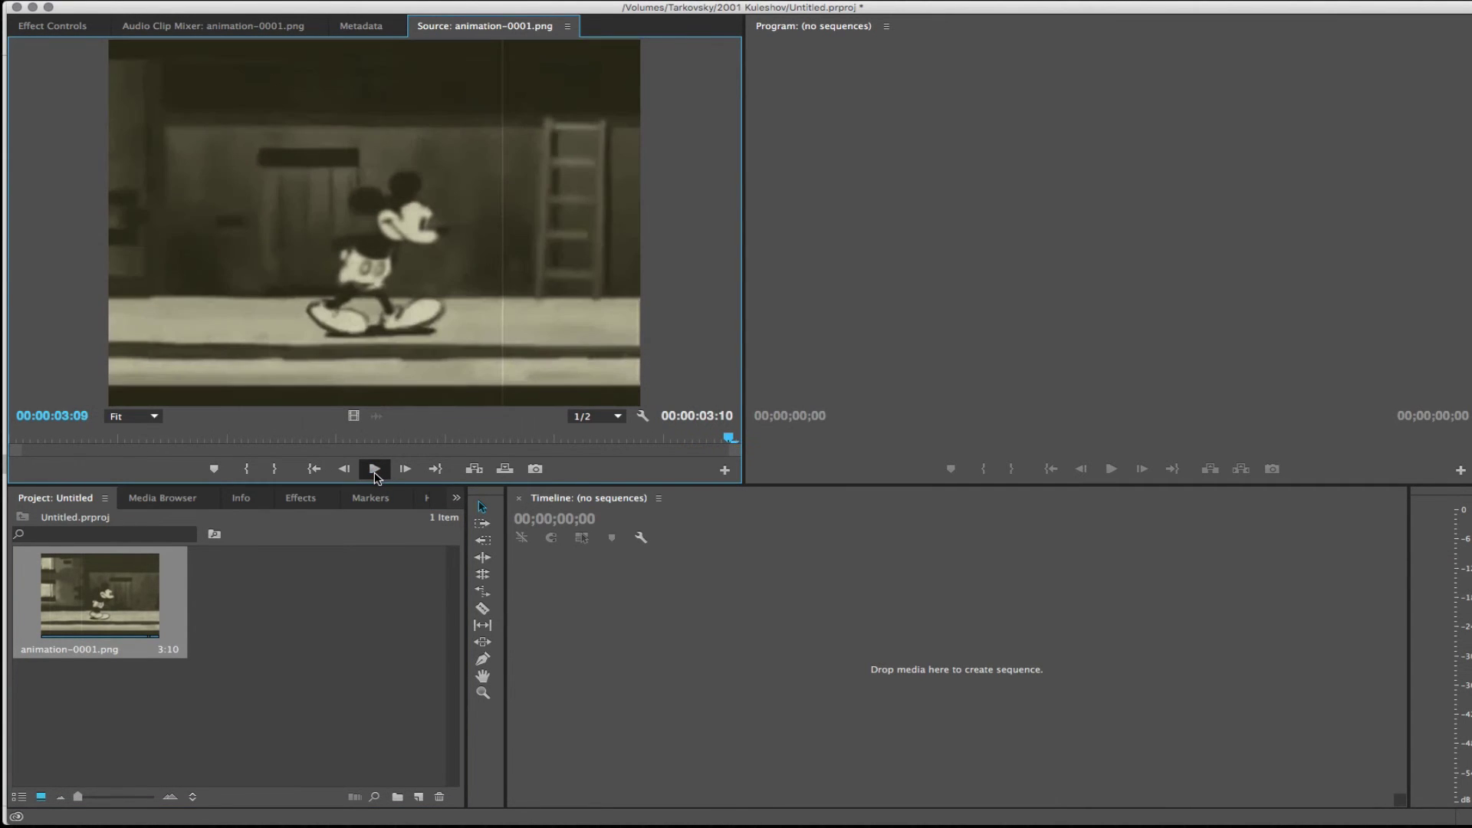
{"action": "left_click", "coordinate": [375, 472]}
{"action": "left_click_drag", "start_coordinate": [751, 659], "coordinate": [764, 675]}
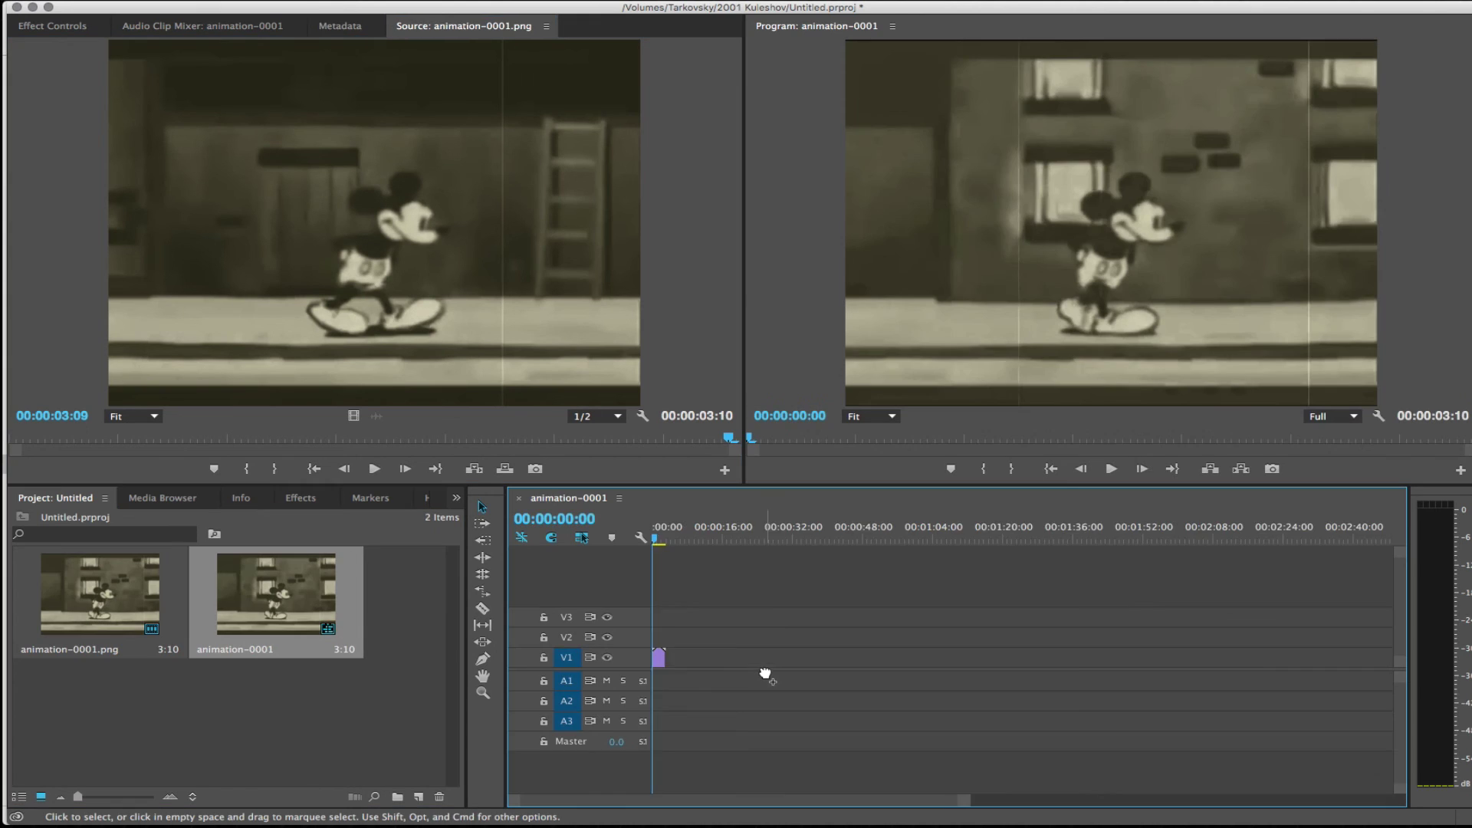